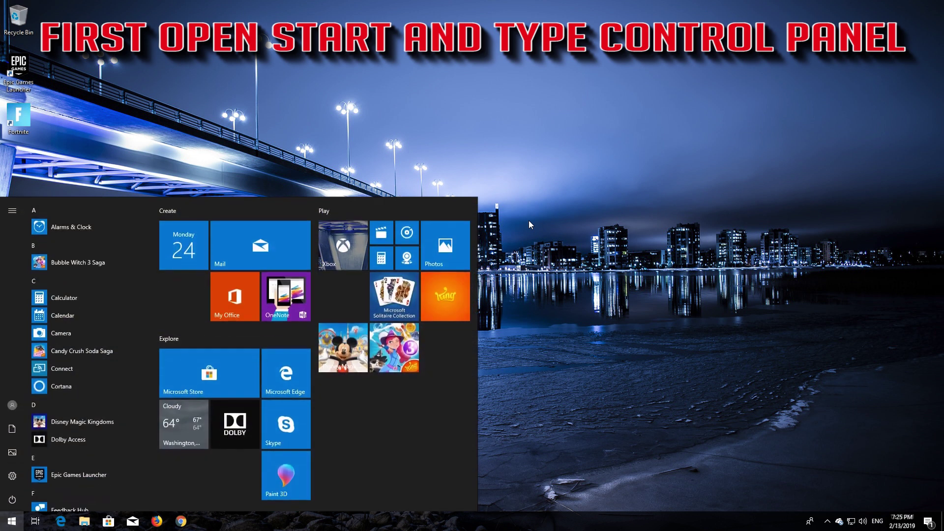
Step: Search the Start menu for 'control panel'
{"action": "type", "text": "control "}
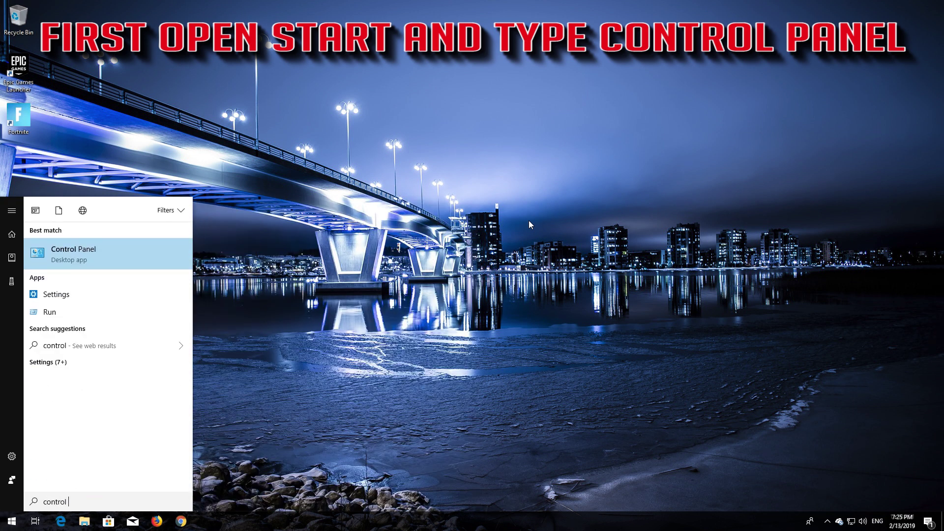
{"action": "type", "text": "panel"}
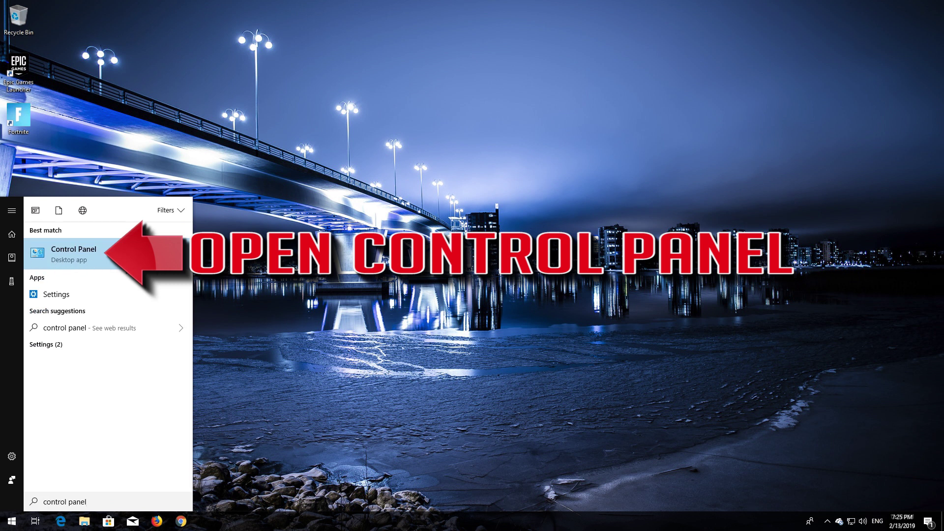
Step: Open Control Panel and go through Network and Sharing Center to the adapter settings list
{"action": "left_click", "coordinate": [63, 264]}
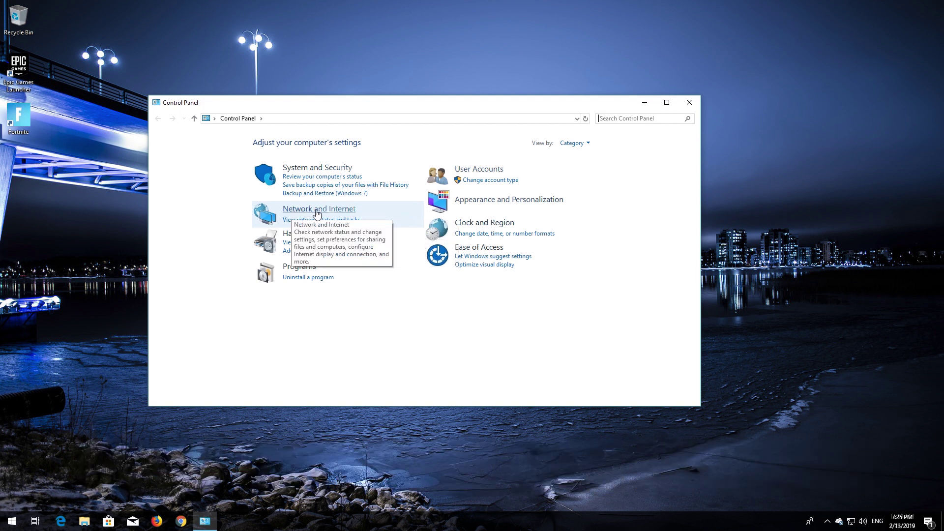
{"action": "left_click", "coordinate": [317, 212]}
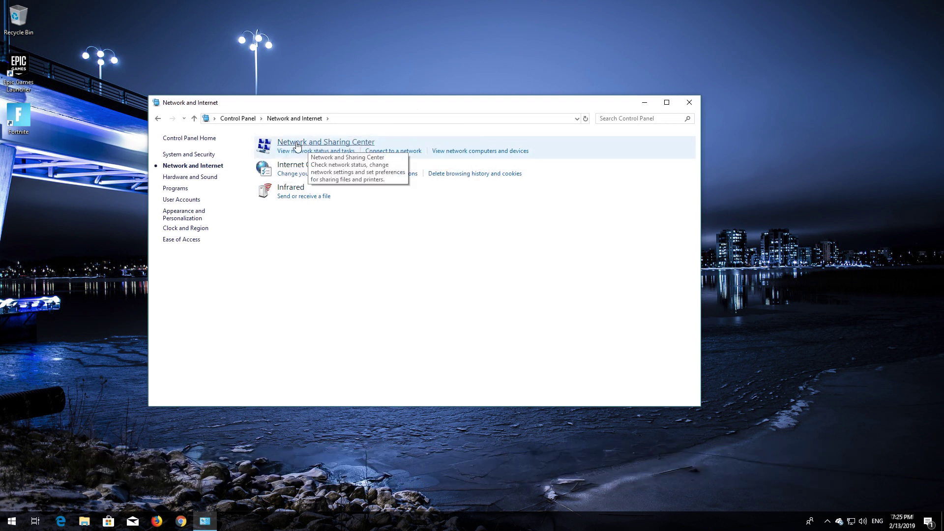
{"action": "left_click", "coordinate": [338, 143]}
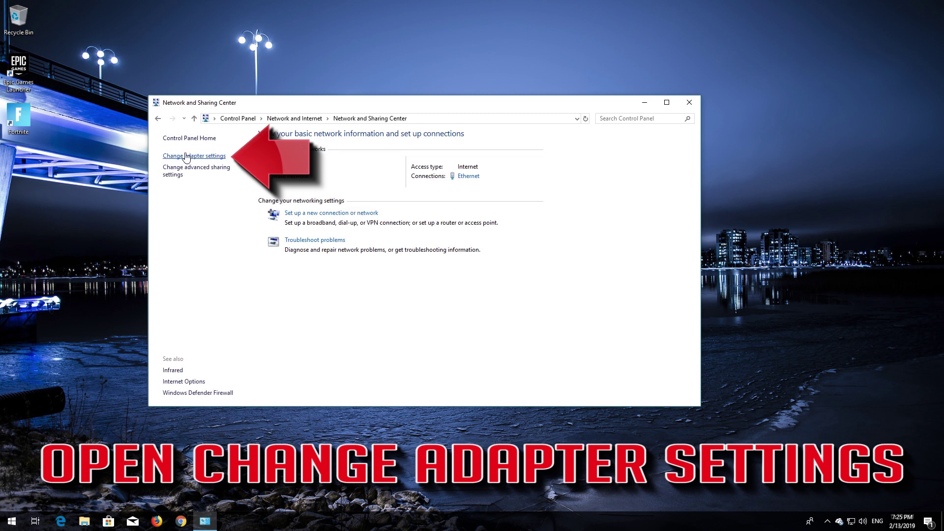
{"action": "left_click", "coordinate": [187, 156]}
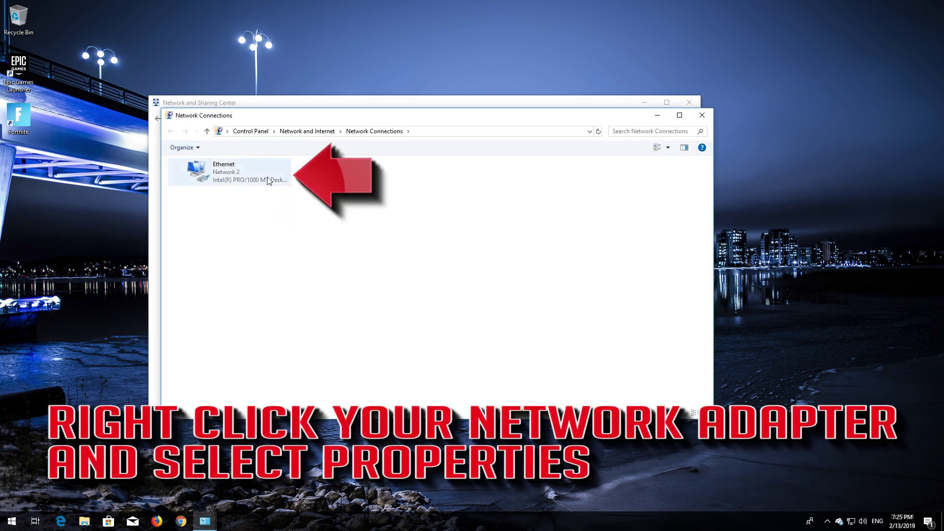
Step: Open the Ethernet adapter's Properties and select Internet Protocol Version 4 (TCP/IPv4)
{"action": "right_click", "coordinate": [233, 176]}
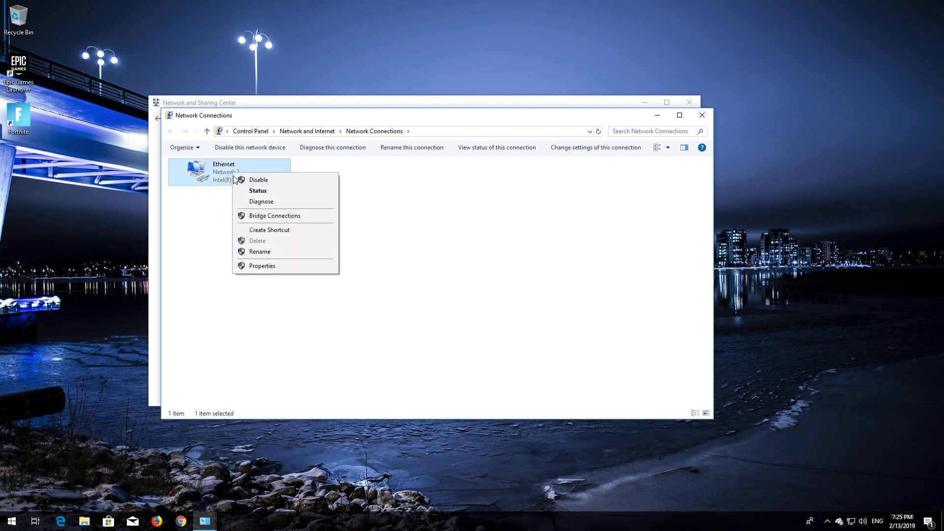
{"action": "left_click", "coordinate": [267, 266]}
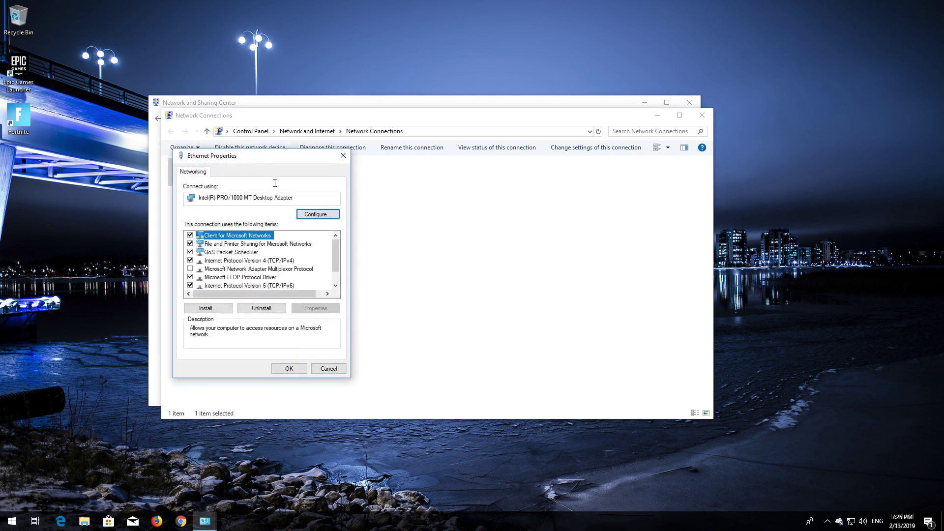
{"action": "left_click_drag", "start_coordinate": [275, 162], "coordinate": [453, 168]}
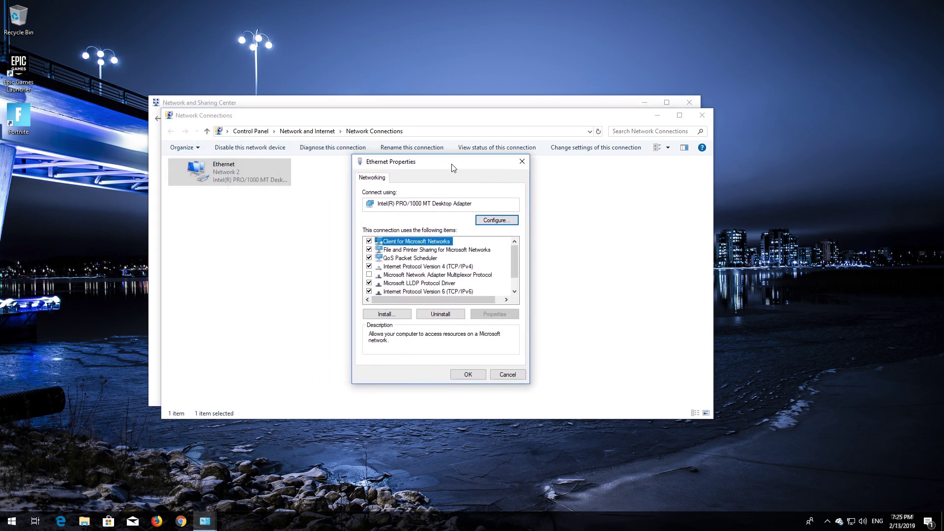
{"action": "left_click", "coordinate": [433, 268]}
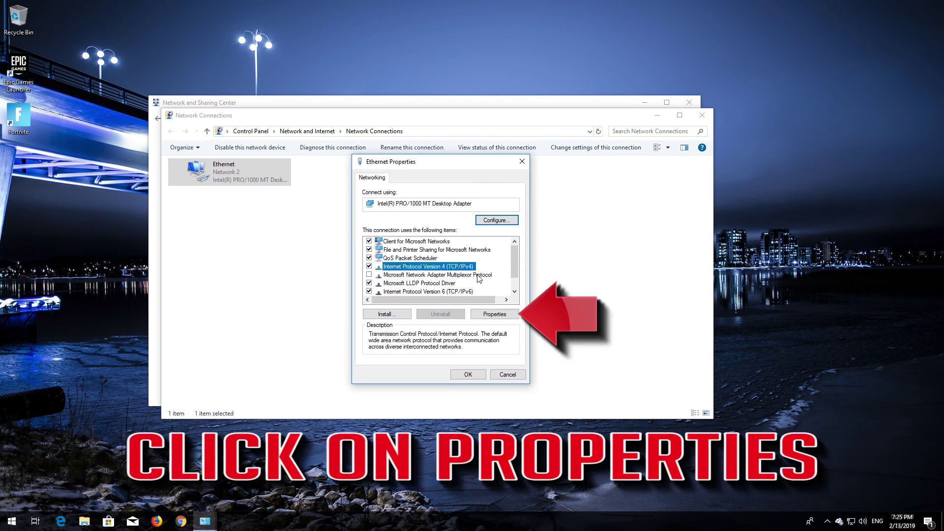
Step: Set the Ethernet IPv4 DNS servers to 1.1.1.1 and 1.0.0.1, then close the adapter properties
{"action": "left_click", "coordinate": [503, 316]}
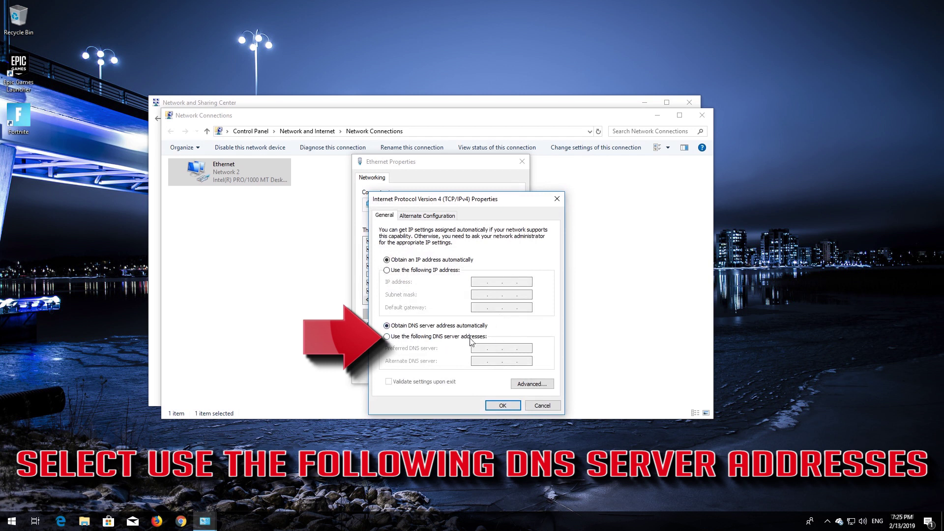
{"action": "left_click", "coordinate": [386, 337]}
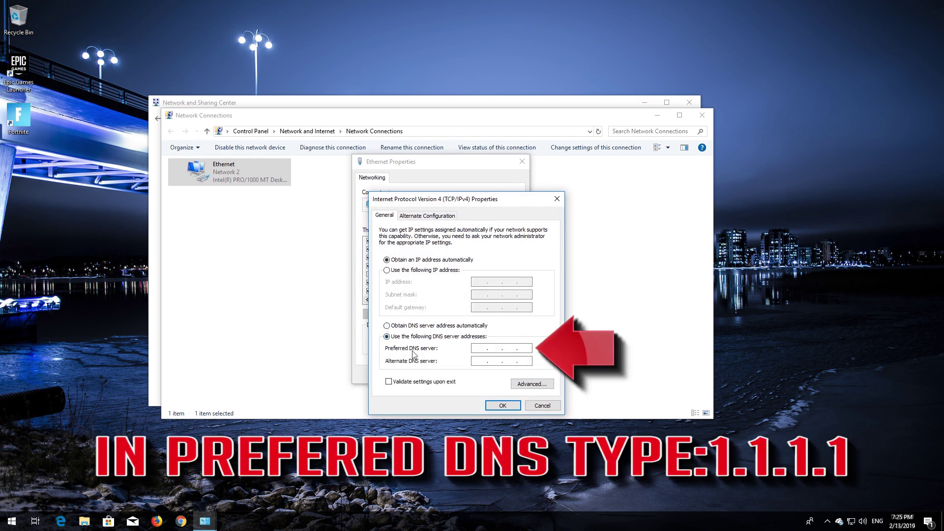
{"action": "key", "text": "Tab"}
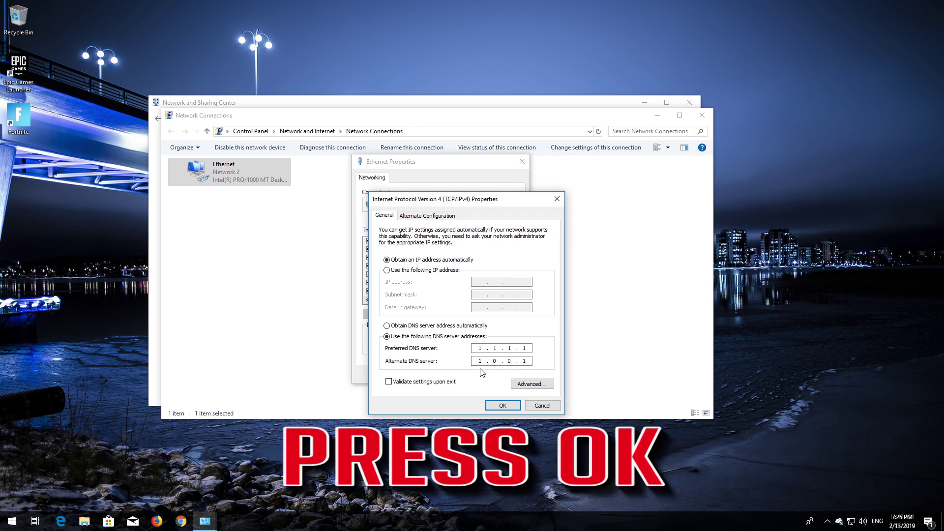
{"action": "left_click", "coordinate": [502, 406]}
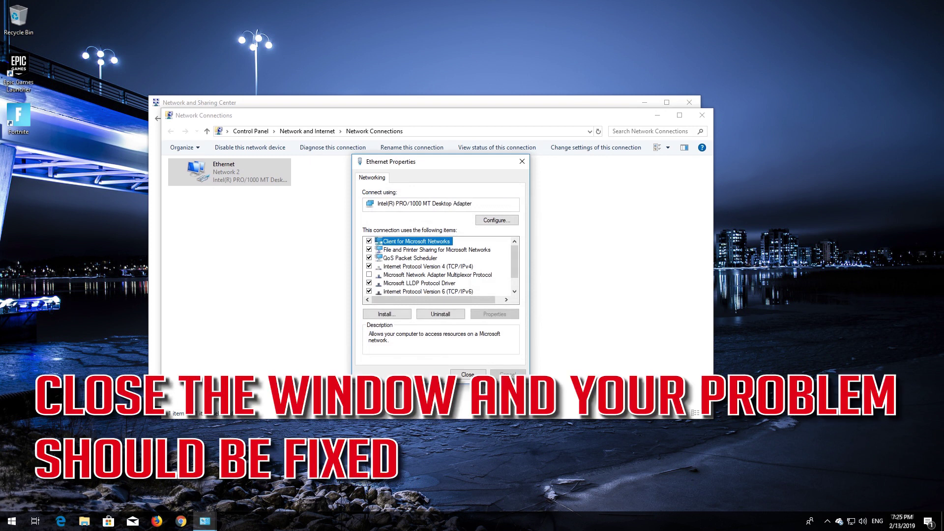
{"action": "left_click", "coordinate": [468, 375]}
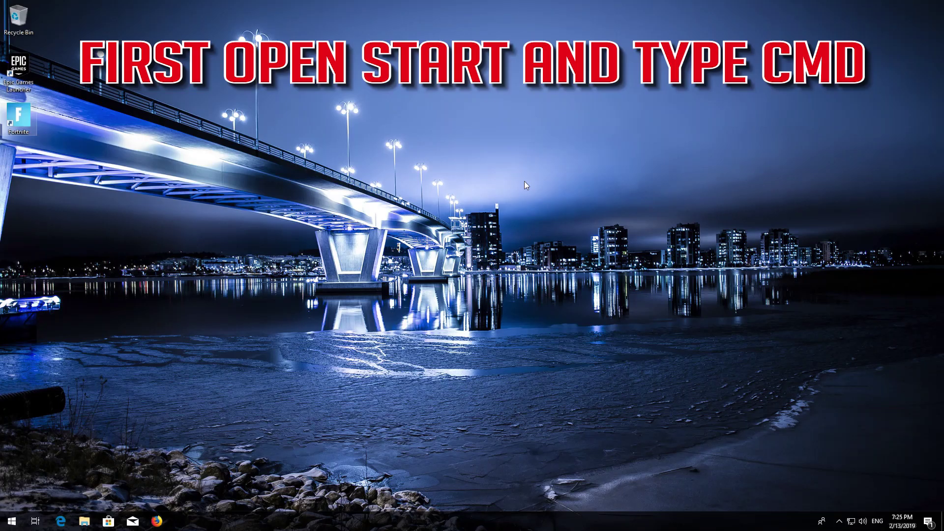
Step: Search 'cmd' and run Command Prompt as administrator, approving the UAC prompt
{"action": "key", "text": "super"}
{"action": "type", "text": "cmd"}
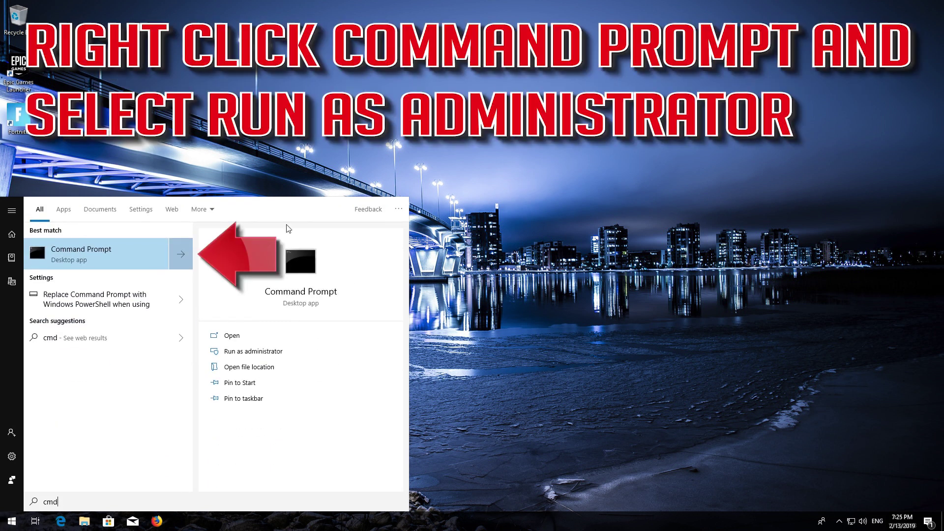
{"action": "right_click", "coordinate": [103, 255]}
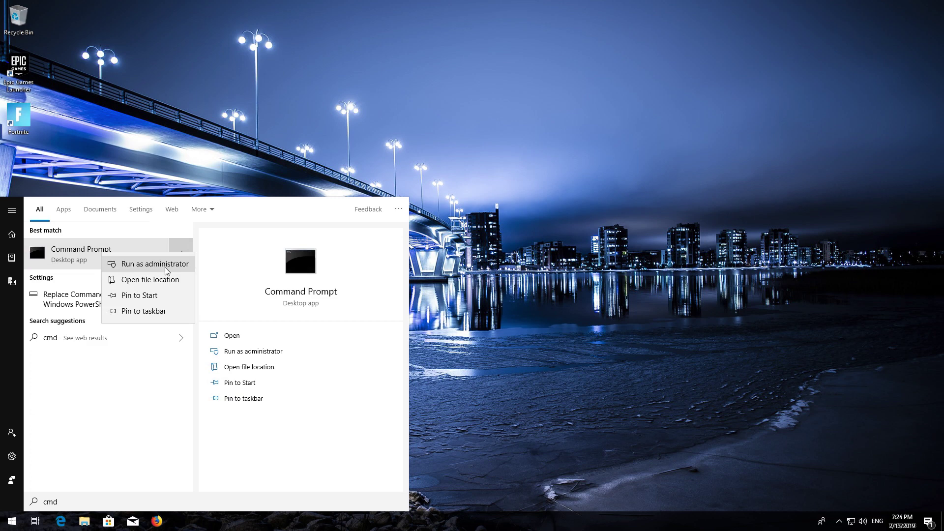
{"action": "left_click", "coordinate": [165, 267]}
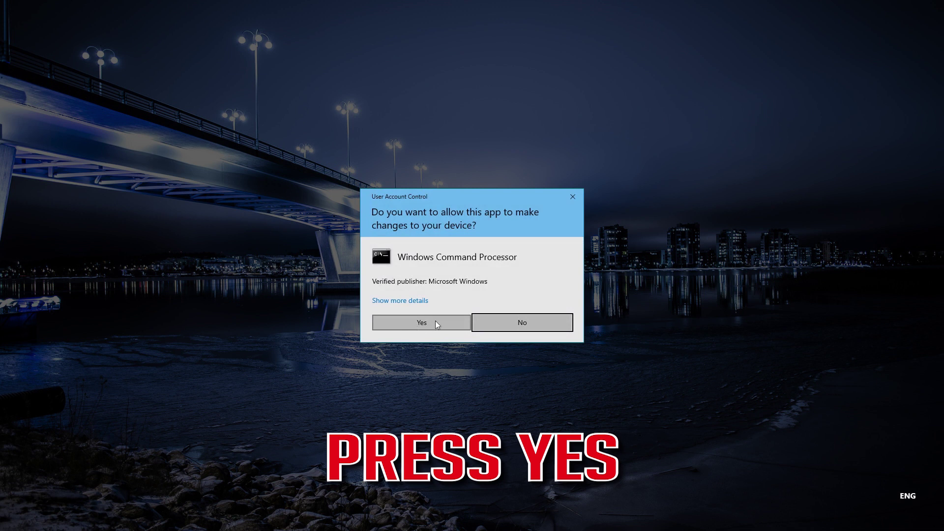
{"action": "left_click", "coordinate": [422, 322]}
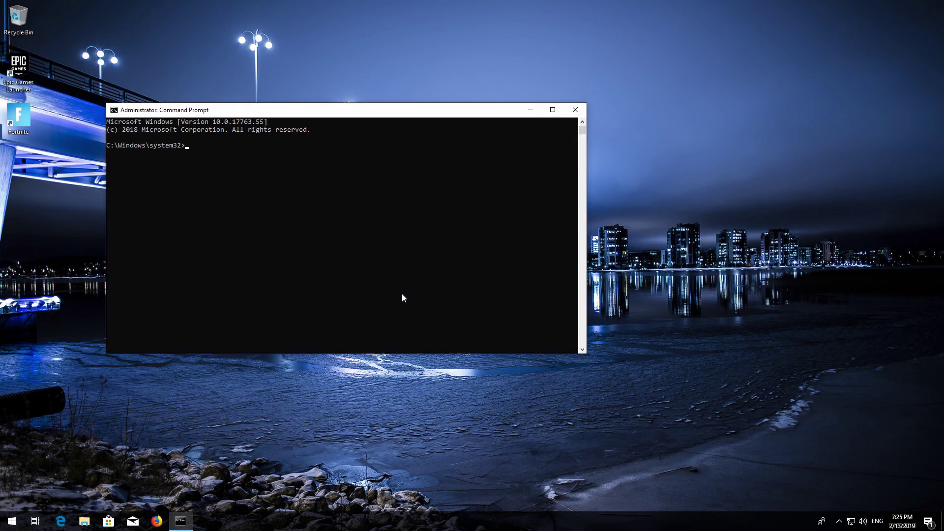
Step: Reset the IP stack (logging to C:\resetlog.txt) and the Winsock catalog with netsh
{"action": "left_click_drag", "start_coordinate": [337, 114], "coordinate": [480, 132]}
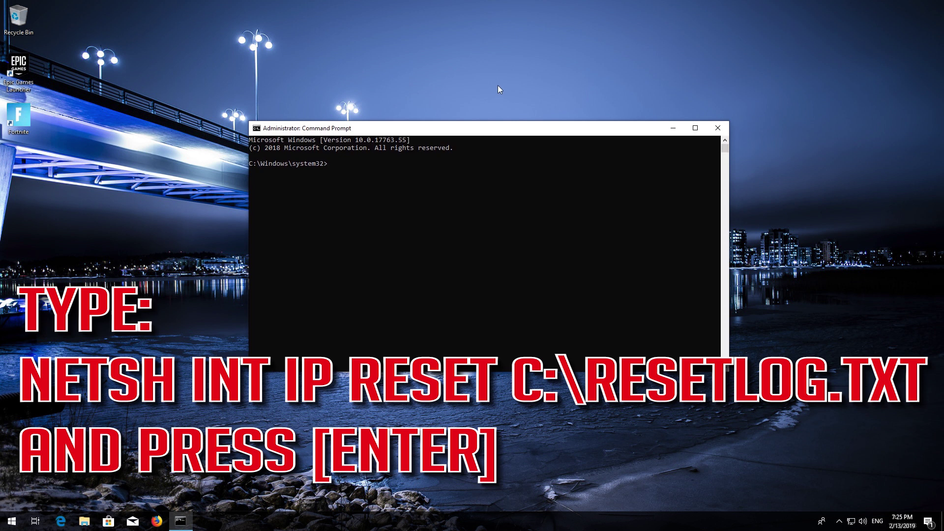
{"action": "type", "text": "netsh int ip reset C:\\resetlog.txt"}
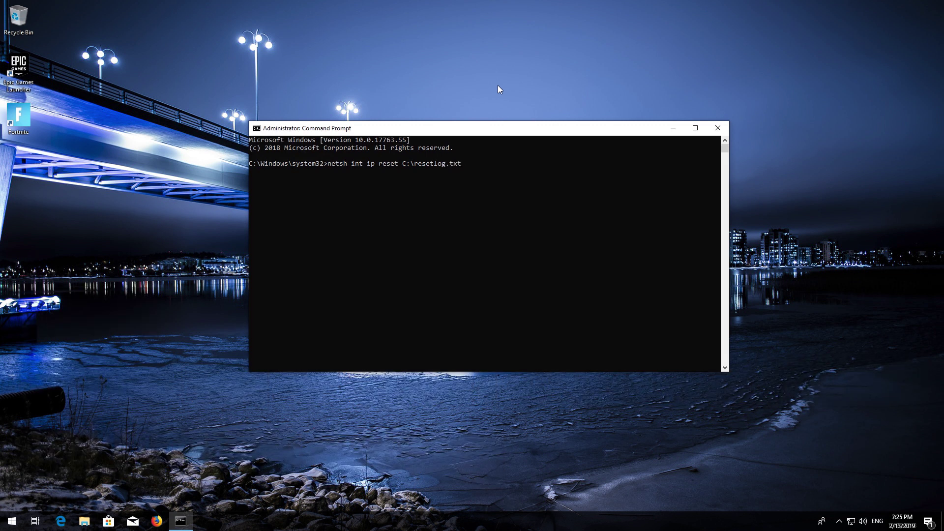
{"action": "key", "text": "Return"}
{"action": "type", "text": "net"}
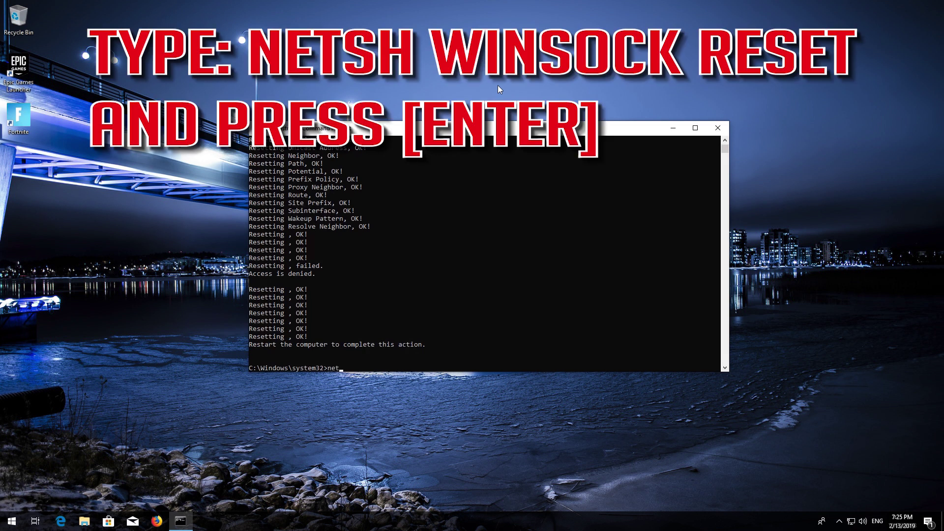
{"action": "type", "text": "sh winsock reset"}
{"action": "key", "text": "Return"}
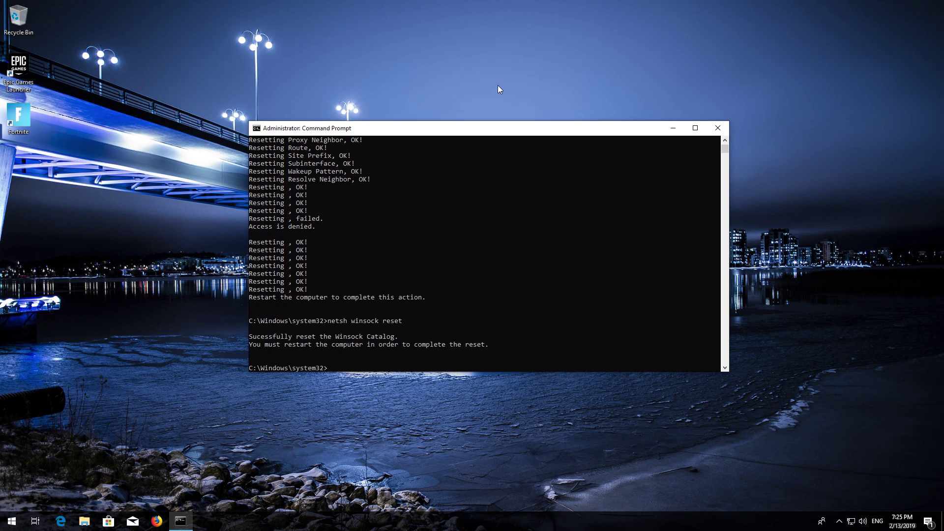
Step: Flush the DNS resolver cache with ipconfig /flushdns and close the console
{"action": "type", "text": "i"}
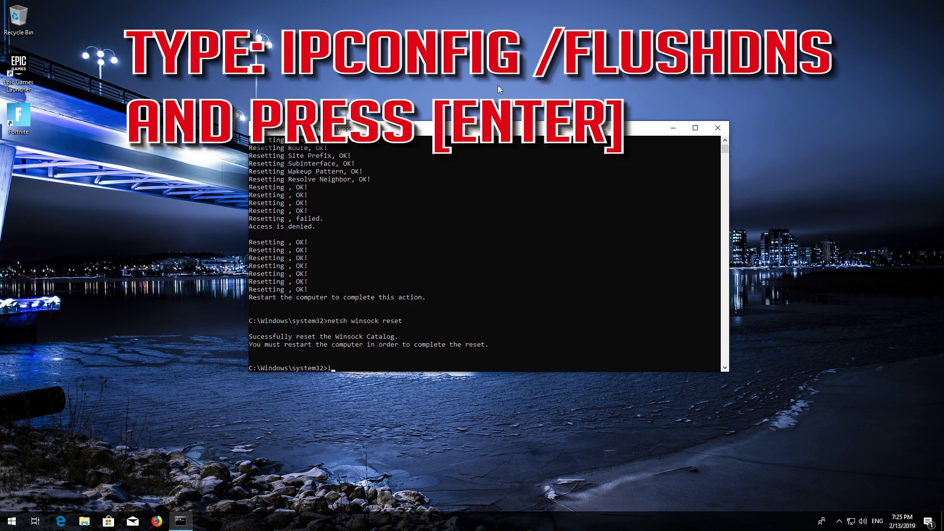
{"action": "type", "text": "pconfig /flushdns"}
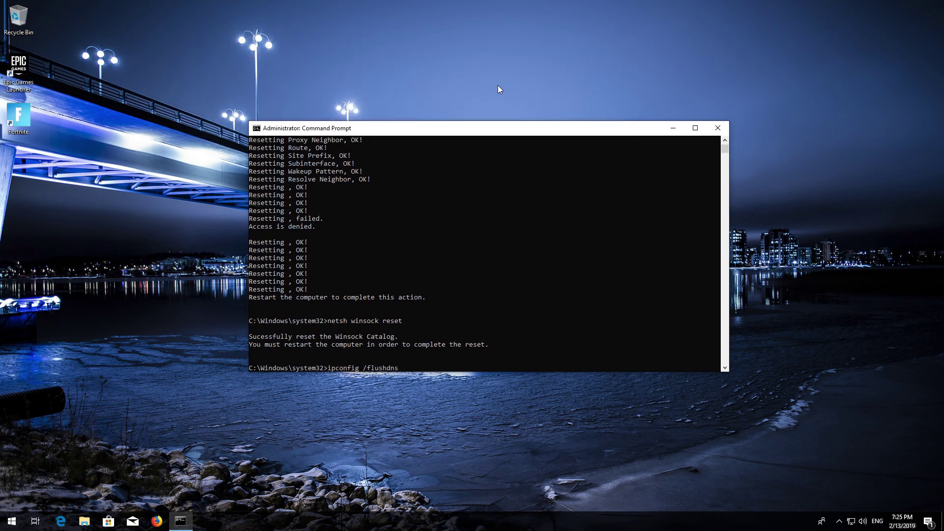
{"action": "key", "text": "Return"}
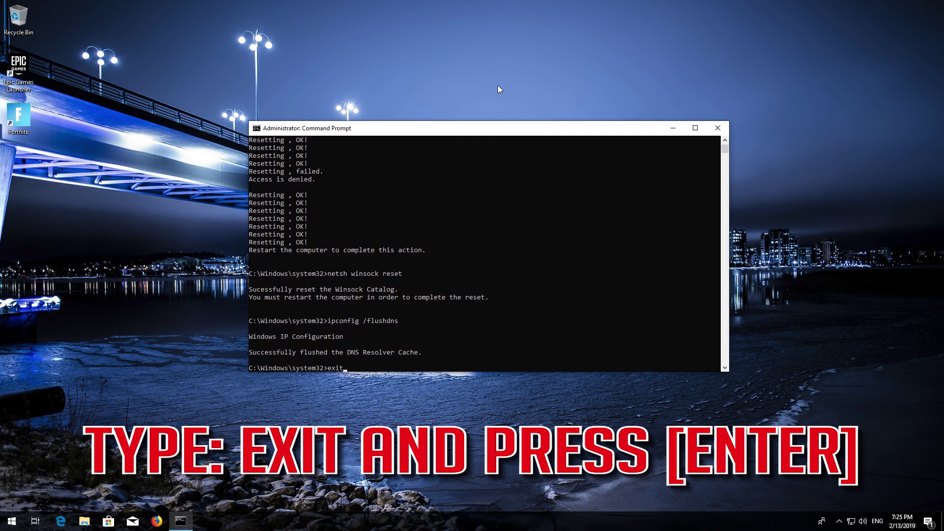
{"action": "key", "text": "Return"}
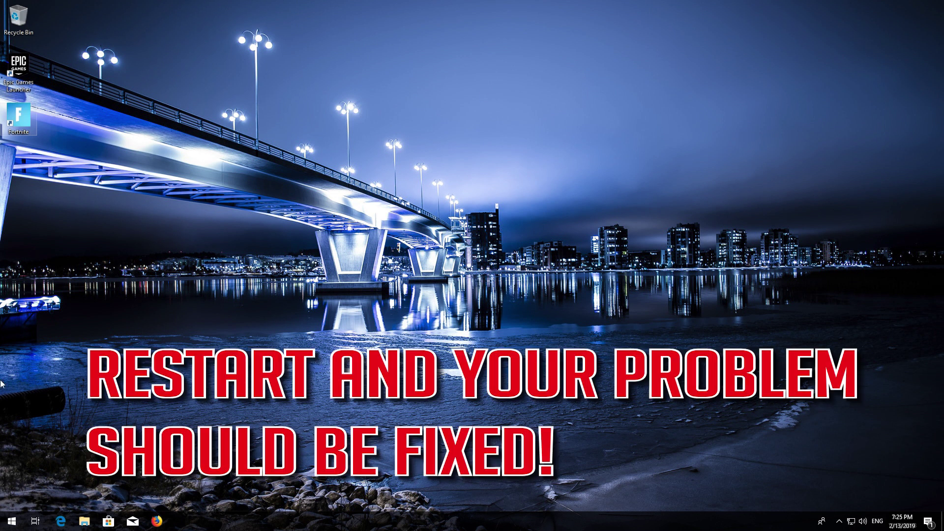
Step: Restart the PC from the Start menu's Power options
{"action": "left_click", "coordinate": [10, 517]}
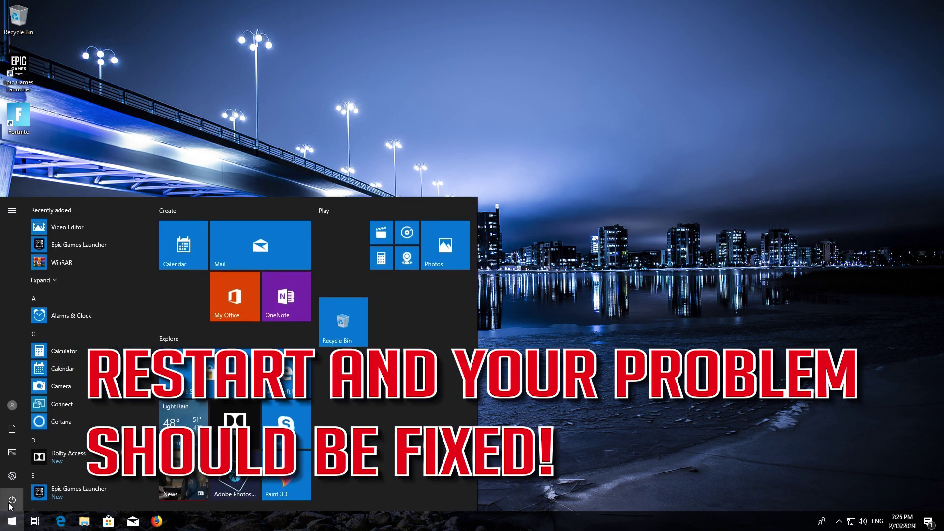
{"action": "left_click", "coordinate": [13, 499]}
{"action": "left_click", "coordinate": [16, 474]}
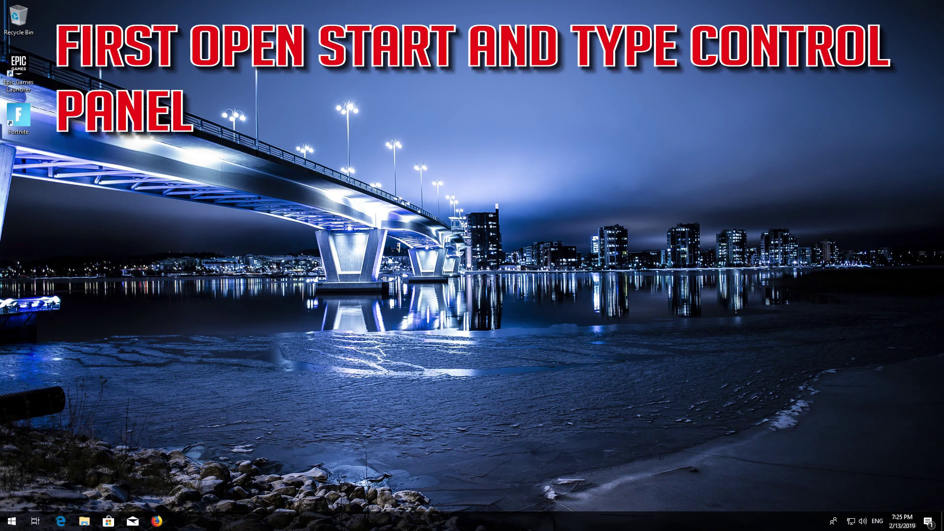
Step: Launch Control Panel from Start search and open the Network and Sharing Center
{"action": "key", "text": "super"}
{"action": "type", "text": "control "}
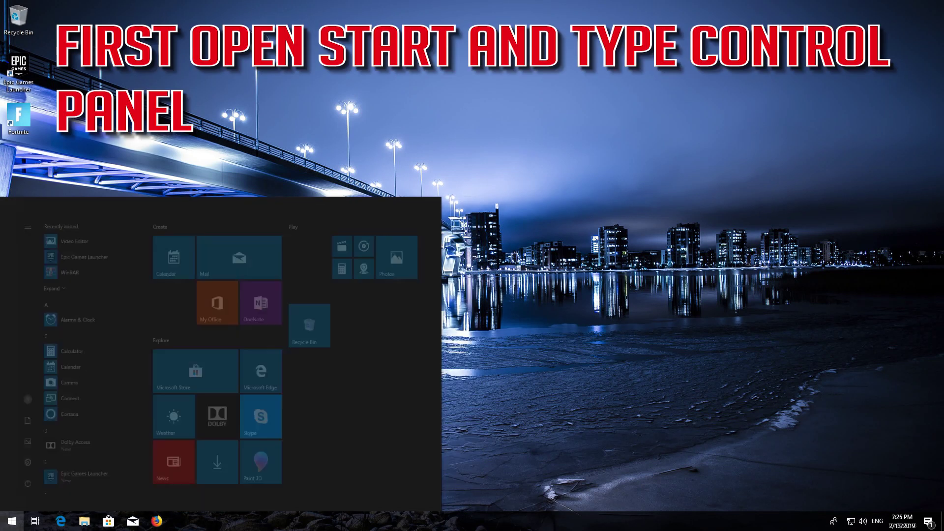
{"action": "type", "text": "panel"}
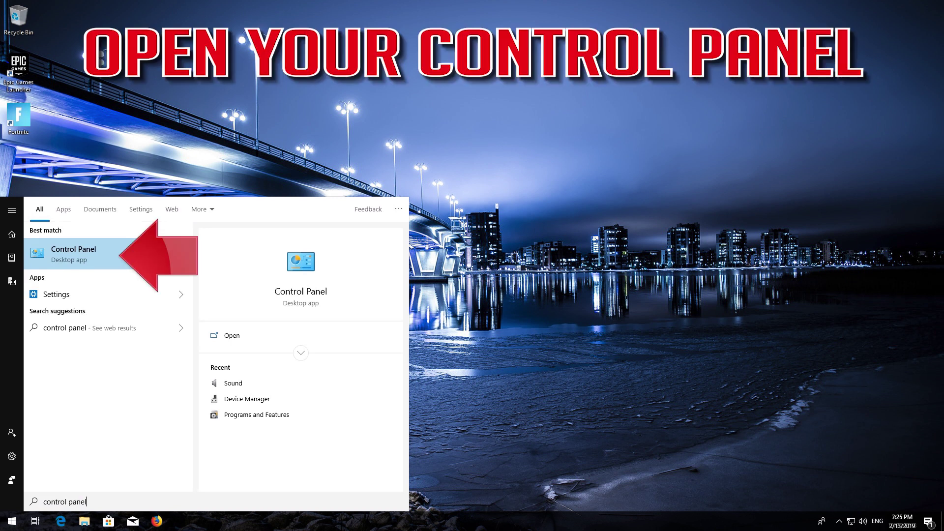
{"action": "left_click", "coordinate": [43, 253]}
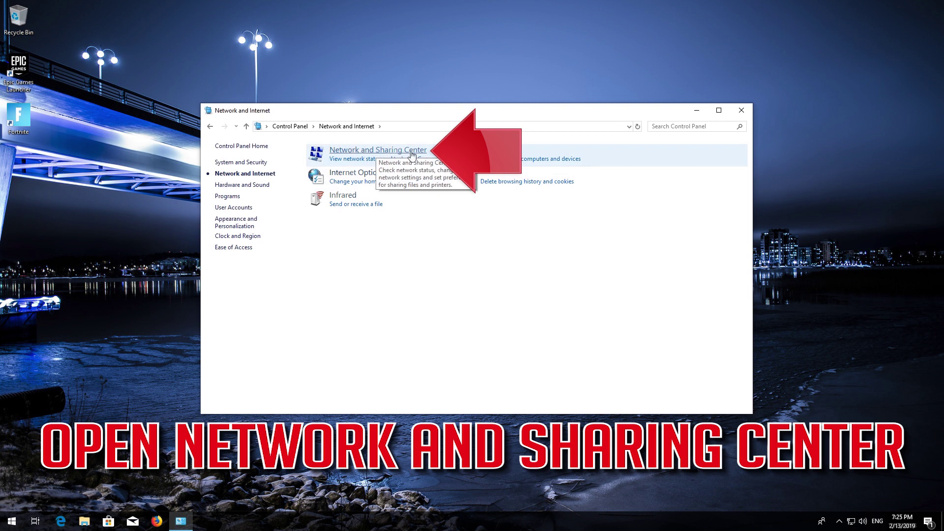
{"action": "left_click", "coordinate": [399, 151]}
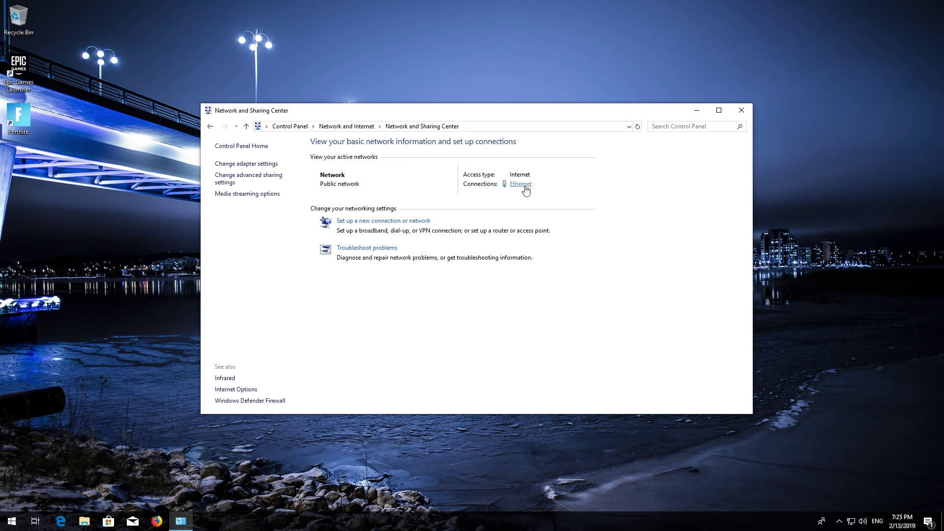
Step: Disable the Ethernet adapter via its status window, then re-enable it from Network Connections
{"action": "left_click", "coordinate": [522, 184]}
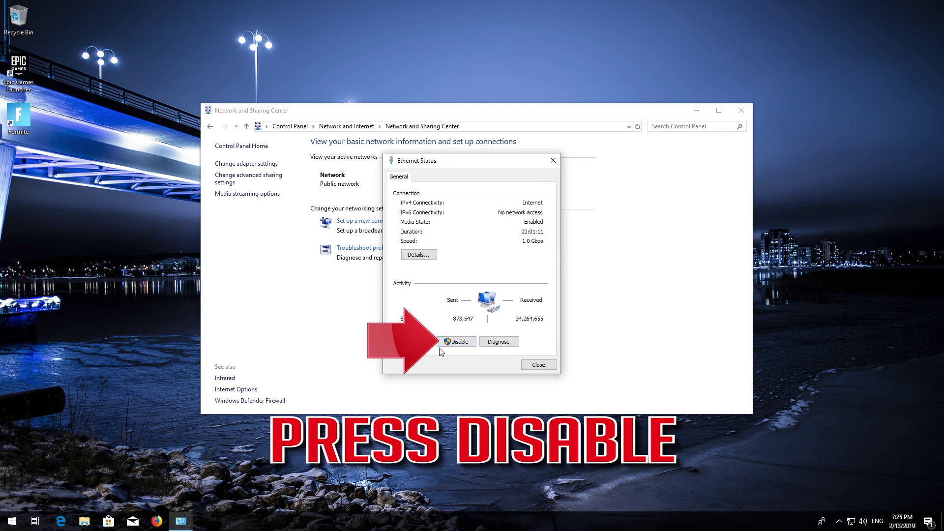
{"action": "left_click", "coordinate": [451, 342]}
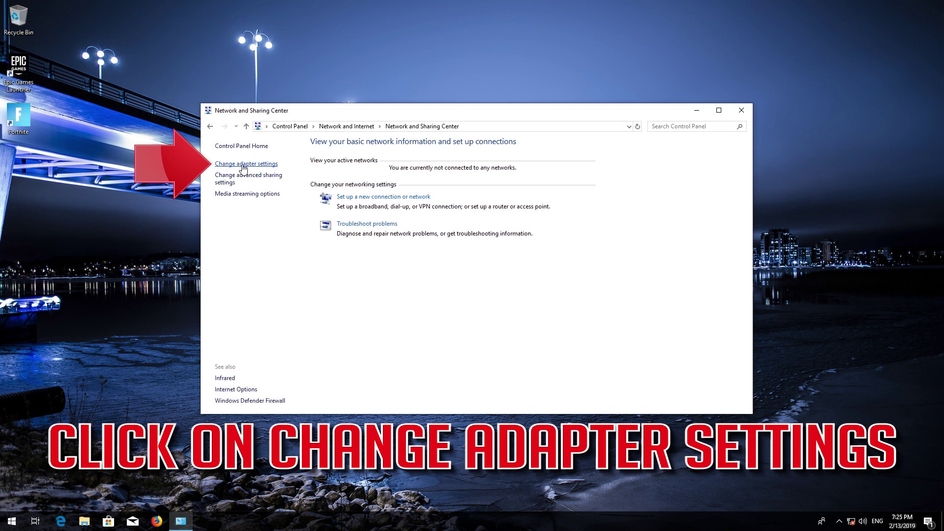
{"action": "left_click", "coordinate": [244, 166]}
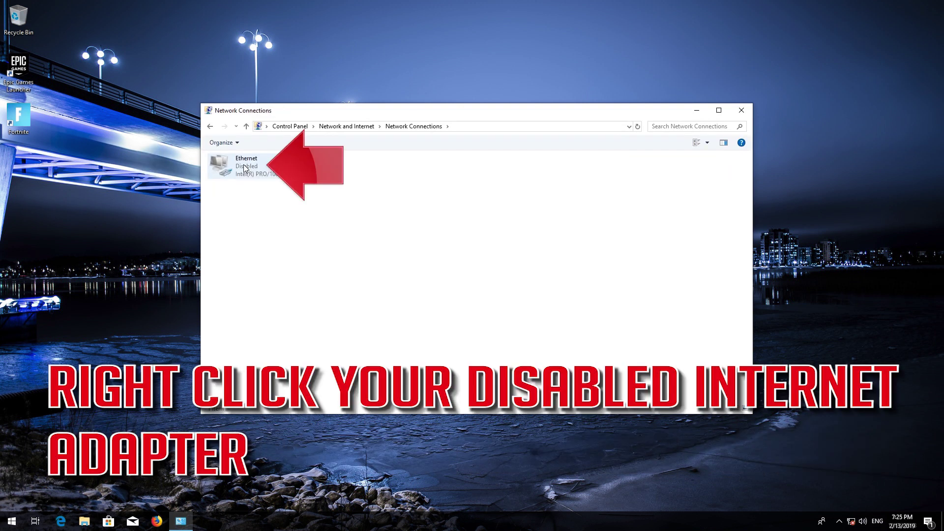
{"action": "left_click", "coordinate": [244, 167]}
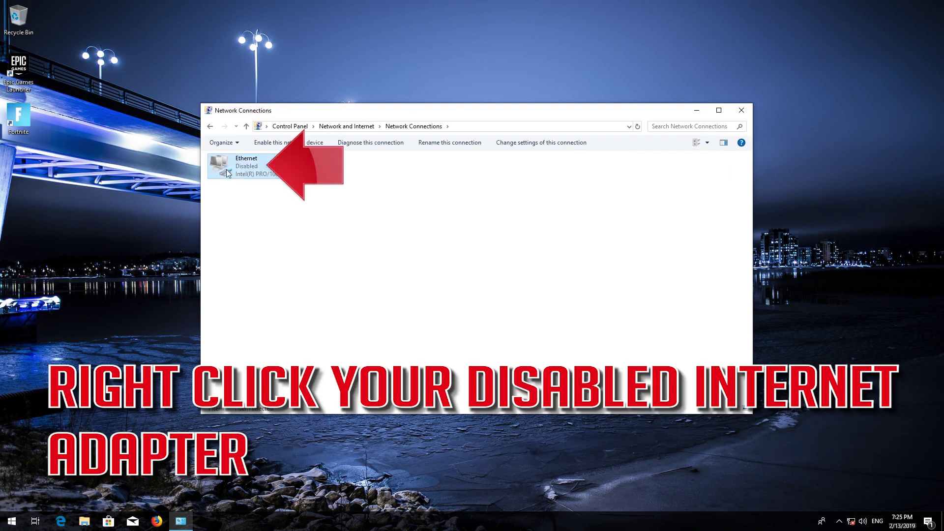
{"action": "right_click", "coordinate": [261, 167]}
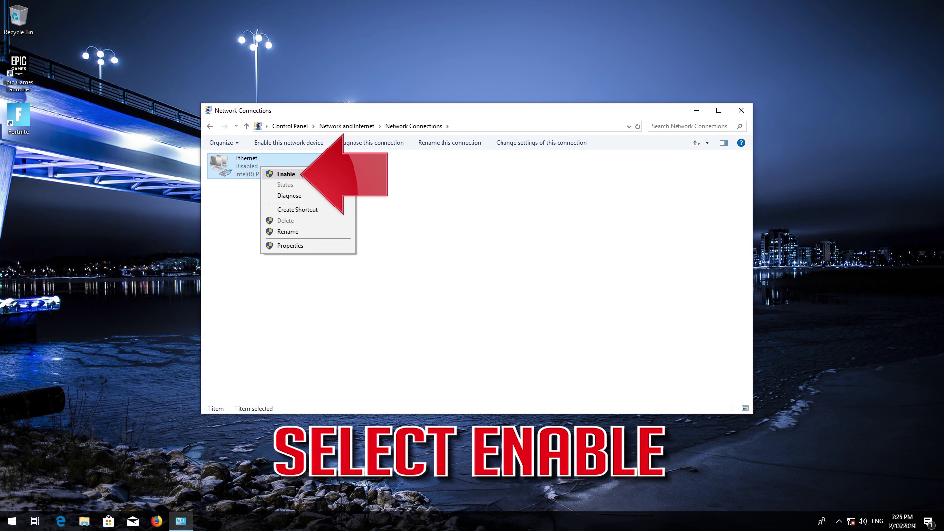
{"action": "left_click", "coordinate": [302, 175]}
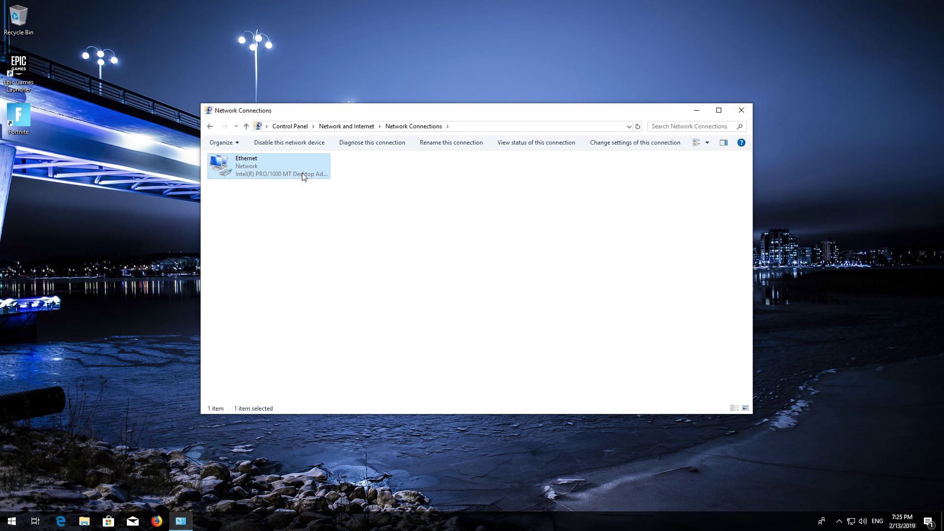
{"action": "left_click", "coordinate": [738, 110]}
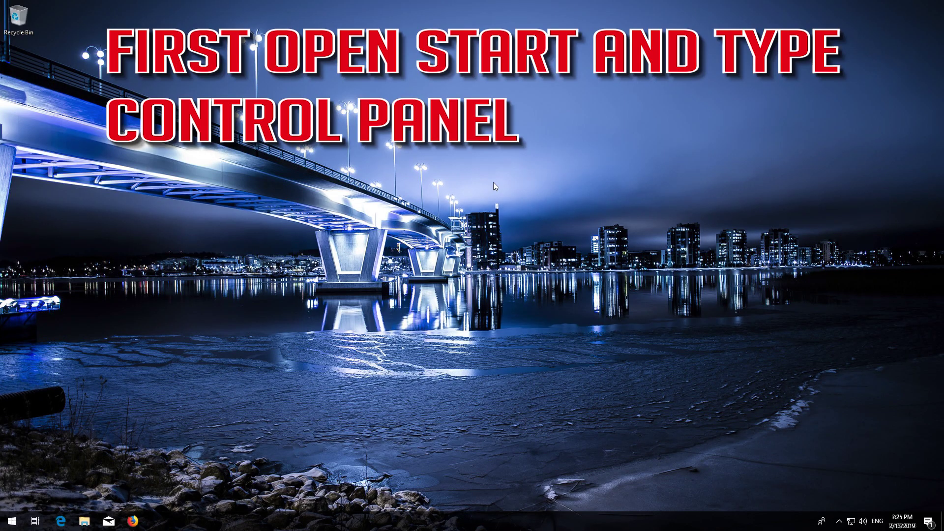
Step: Search Start for 'control panel' and launch the Control Panel best match
{"action": "key", "text": "super"}
{"action": "type", "text": "con"}
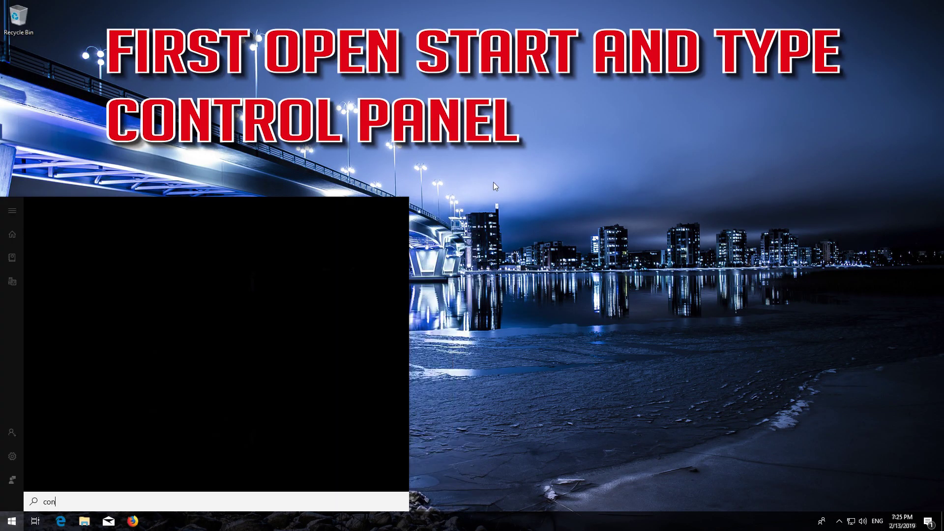
{"action": "type", "text": "trol panel"}
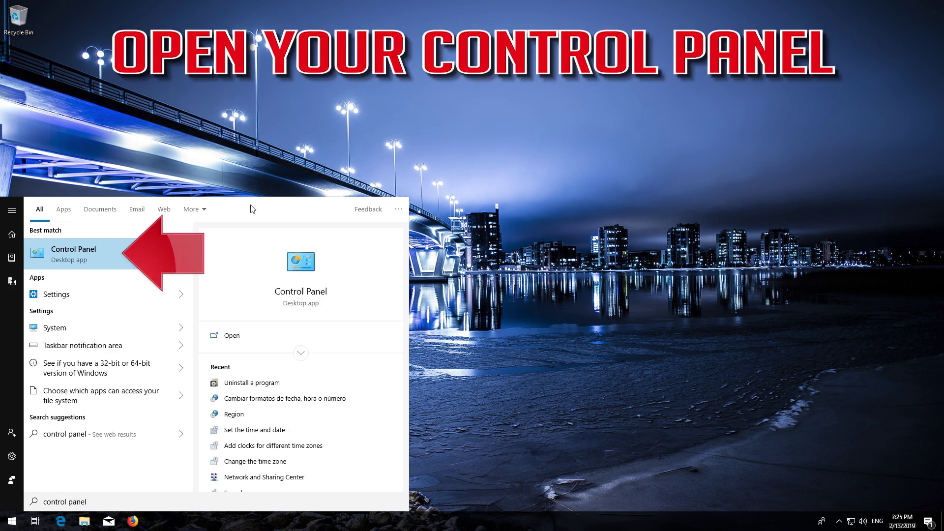
{"action": "left_click", "coordinate": [118, 257]}
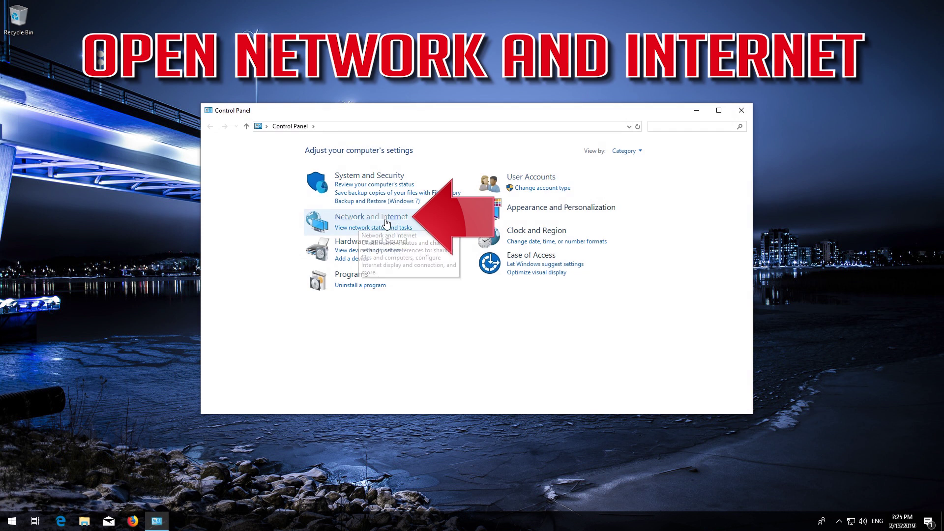
Step: Go through Network and Internet and Network and Sharing Center to the Ethernet Status dialog
{"action": "left_click", "coordinate": [386, 222]}
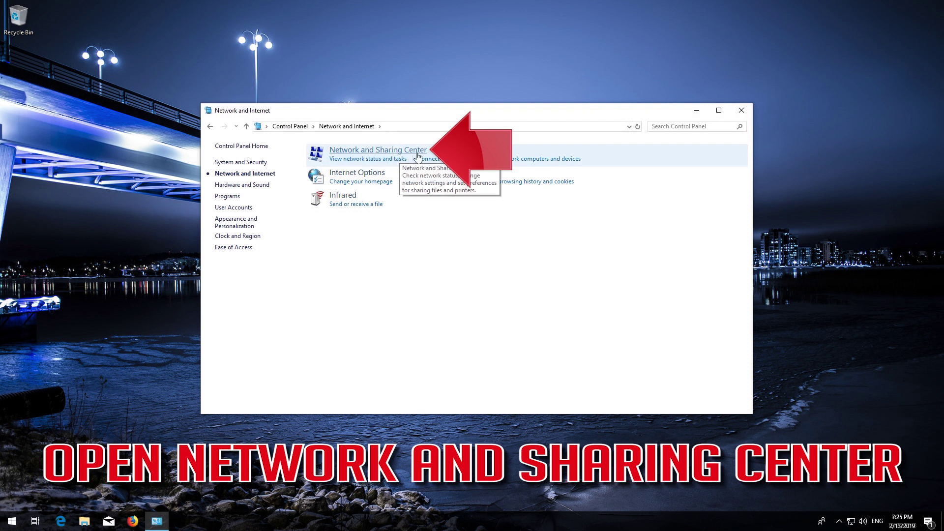
{"action": "left_click", "coordinate": [375, 150]}
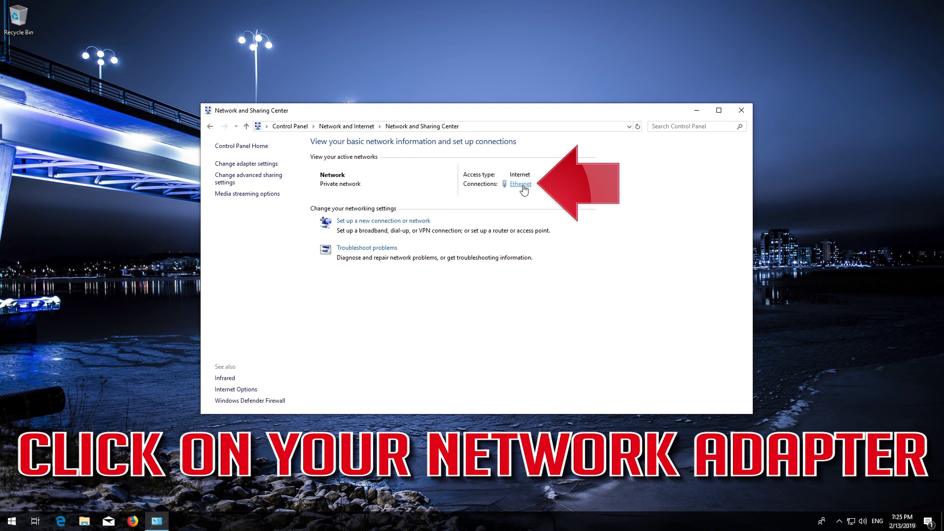
{"action": "left_click", "coordinate": [521, 184]}
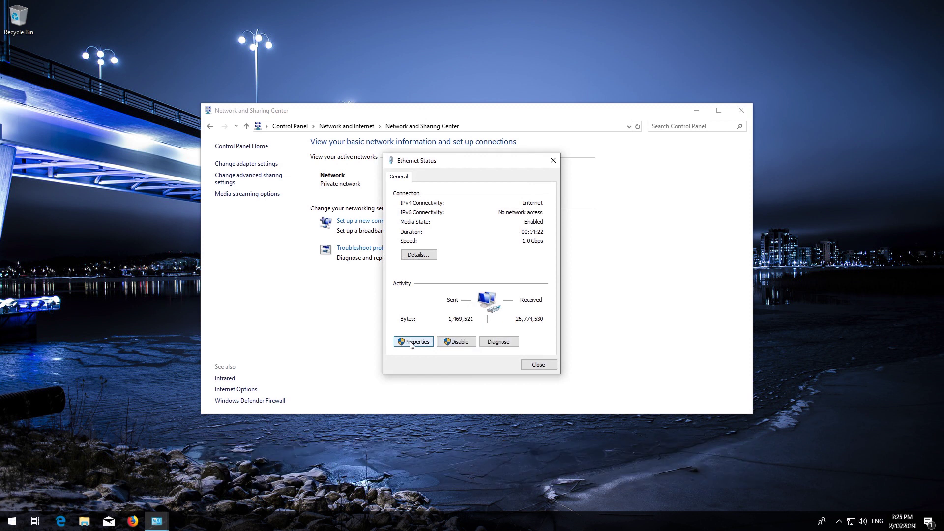
Step: Open Ethernet Properties and then the Internet Protocol Version 4 (TCP/IPv4) properties
{"action": "left_click", "coordinate": [412, 342]}
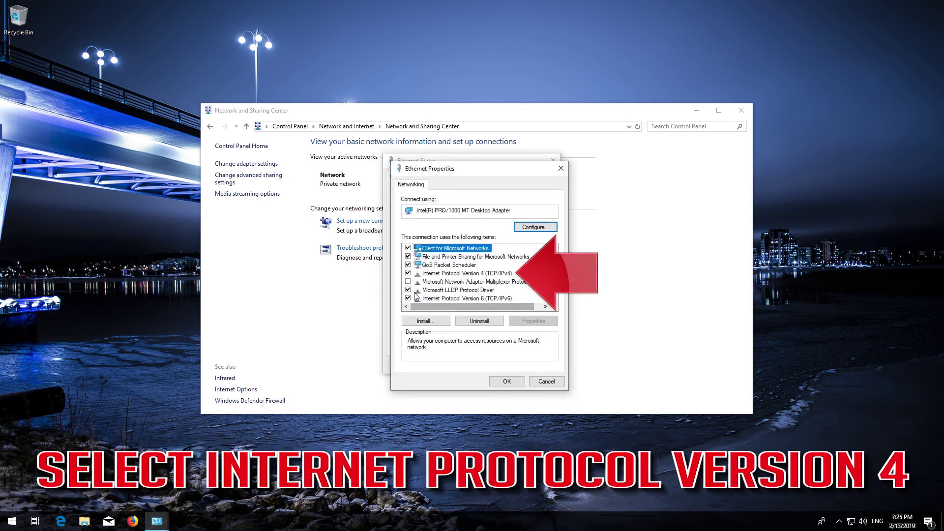
{"action": "left_click", "coordinate": [434, 275]}
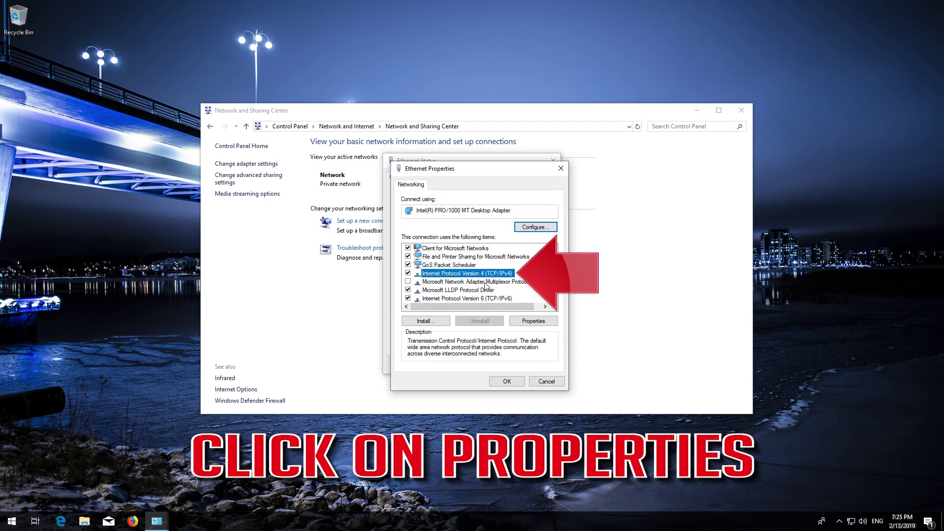
{"action": "left_click", "coordinate": [534, 322]}
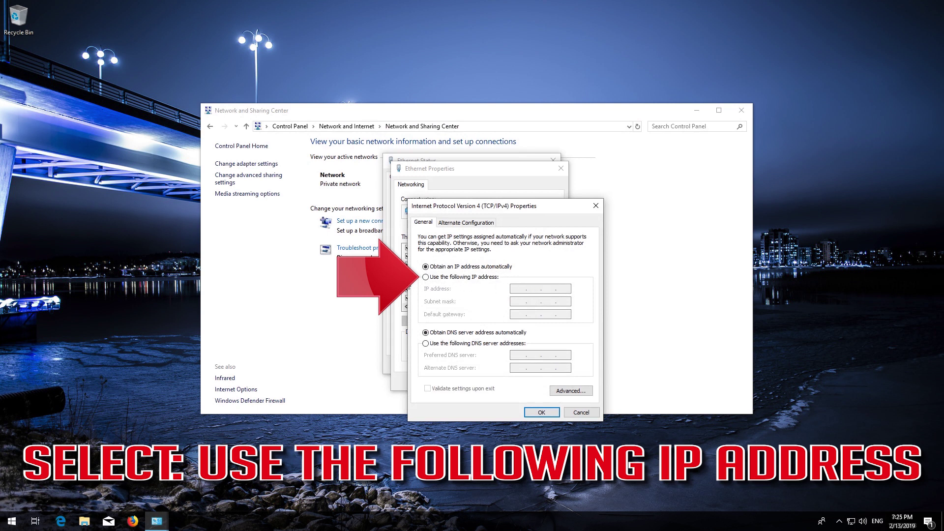
Step: Switch to a manual IP: 192.168.1.67, mask 255.255.255.0, gateway 192.168.1.1, DNS 1.1.1.1/1.0.0.1
{"action": "left_click", "coordinate": [426, 278]}
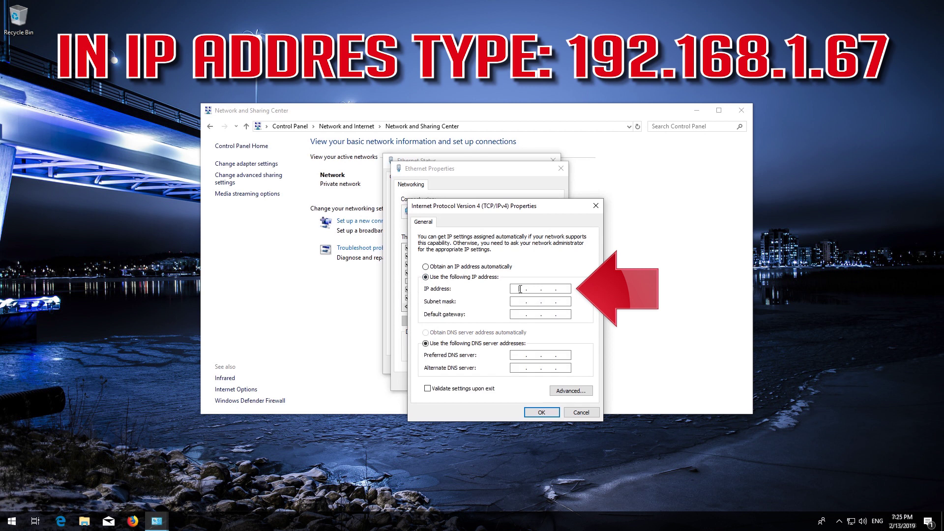
{"action": "type", "text": "192 . 168 . 1 . 67"}
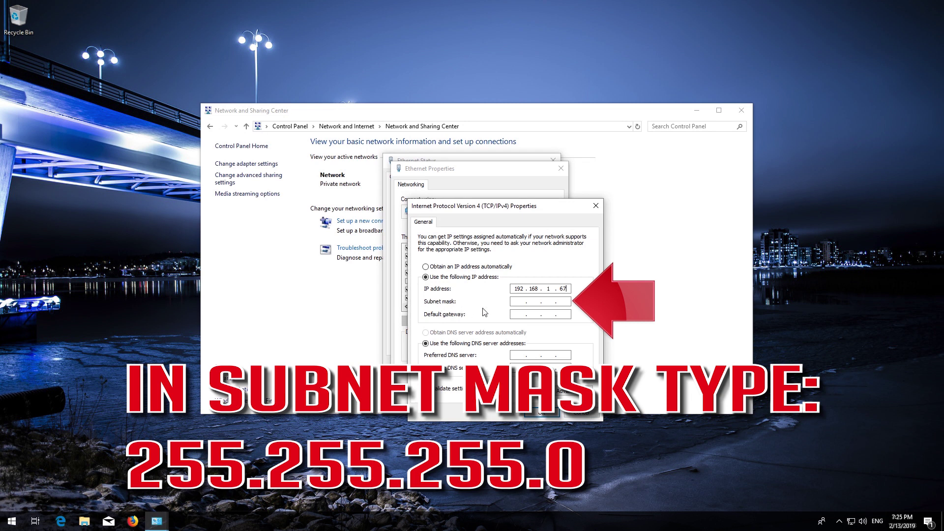
{"action": "left_click", "coordinate": [515, 302]}
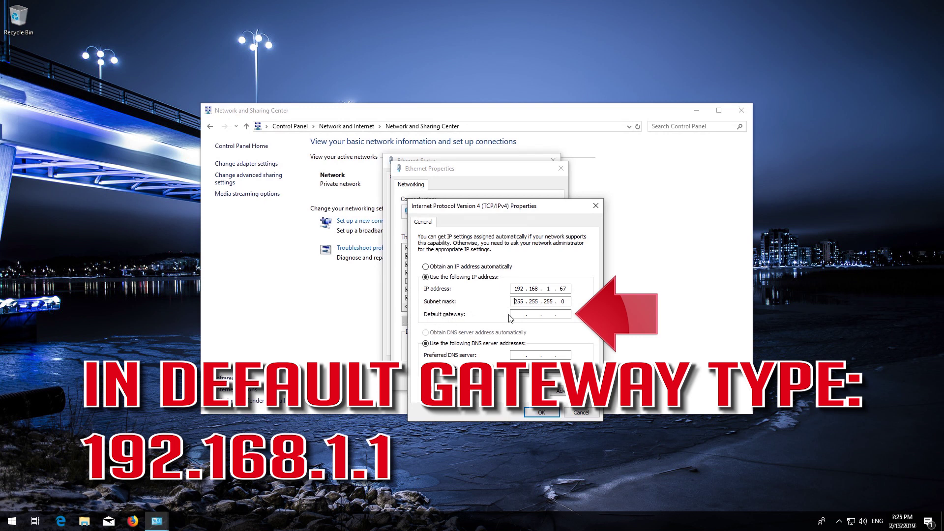
{"action": "type", "text": "92 . 168 . 1 . 1"}
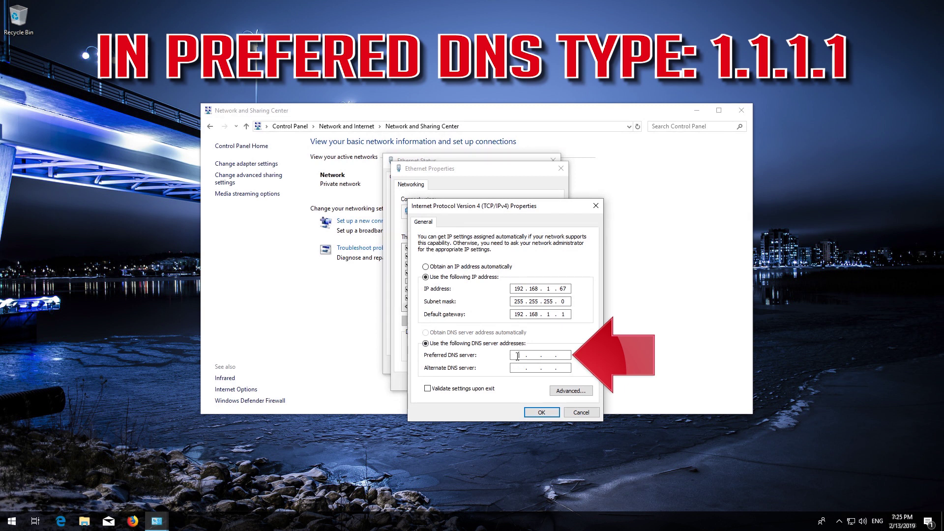
{"action": "left_click", "coordinate": [517, 356]}
{"action": "type", "text": "1 . 1 . 1 . 1"}
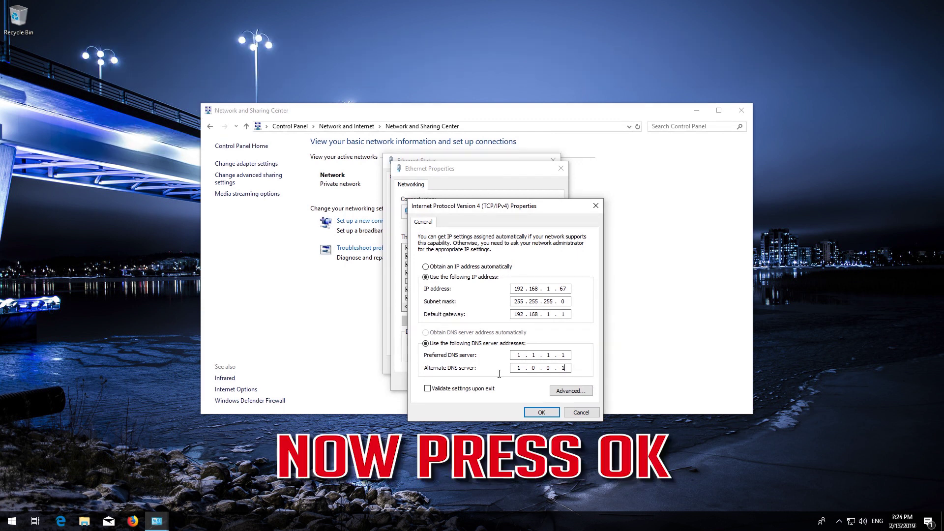
Step: Save the IPv4 settings with OK, then close Ethernet Properties, Ethernet Status and Network and Sharing Center
{"action": "left_click", "coordinate": [537, 413]}
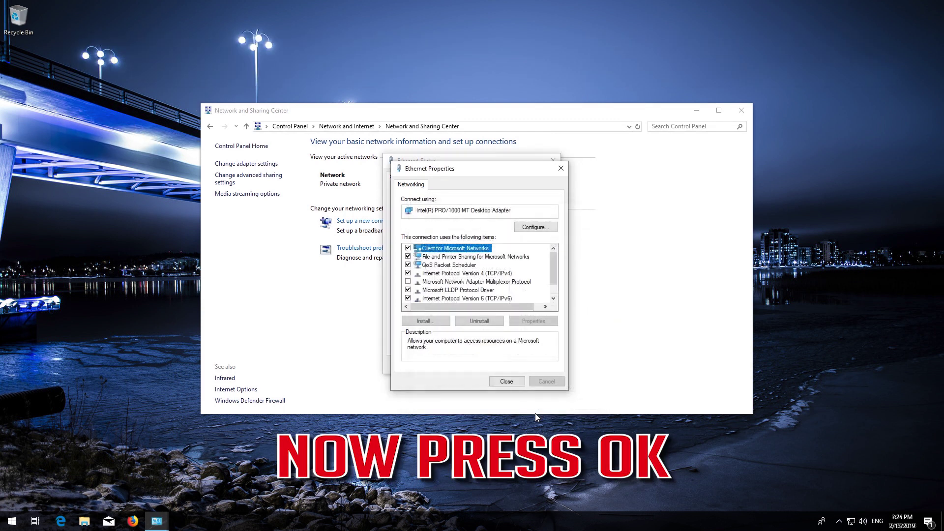
{"action": "left_click", "coordinate": [507, 381]}
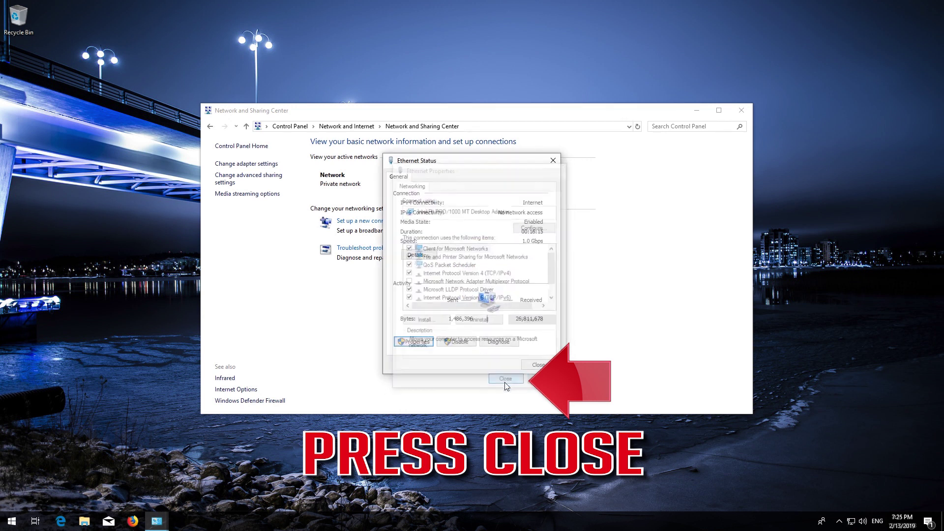
{"action": "left_click", "coordinate": [540, 365]}
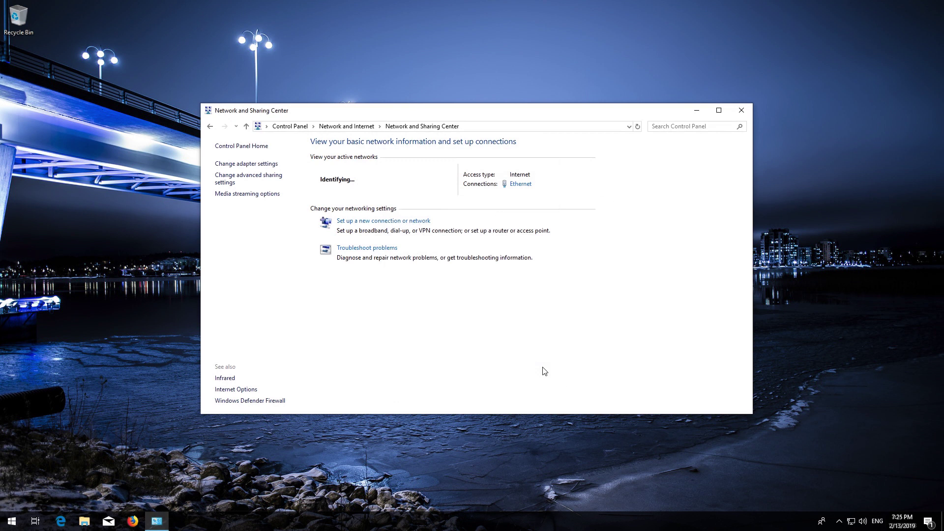
{"action": "left_click", "coordinate": [736, 116]}
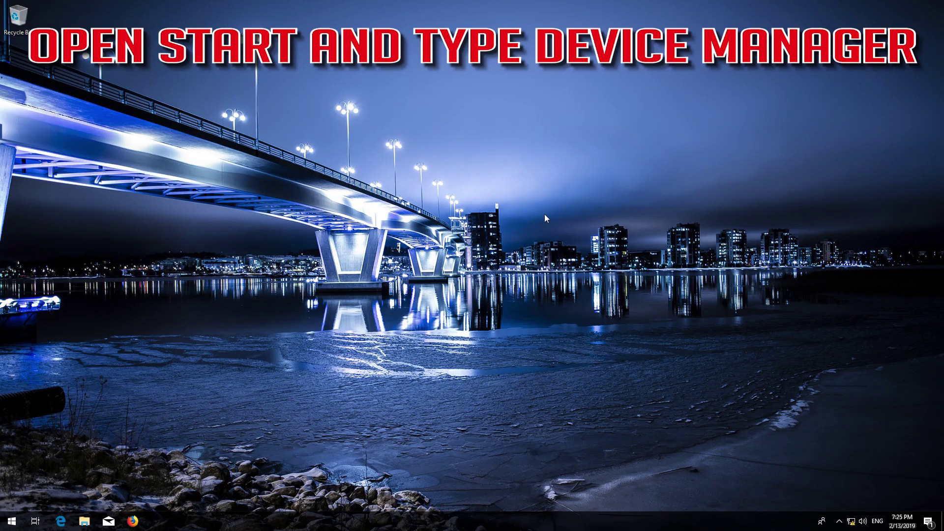
Step: Search the Start menu for 'device manager' and launch Device Manager
{"action": "key", "text": "super"}
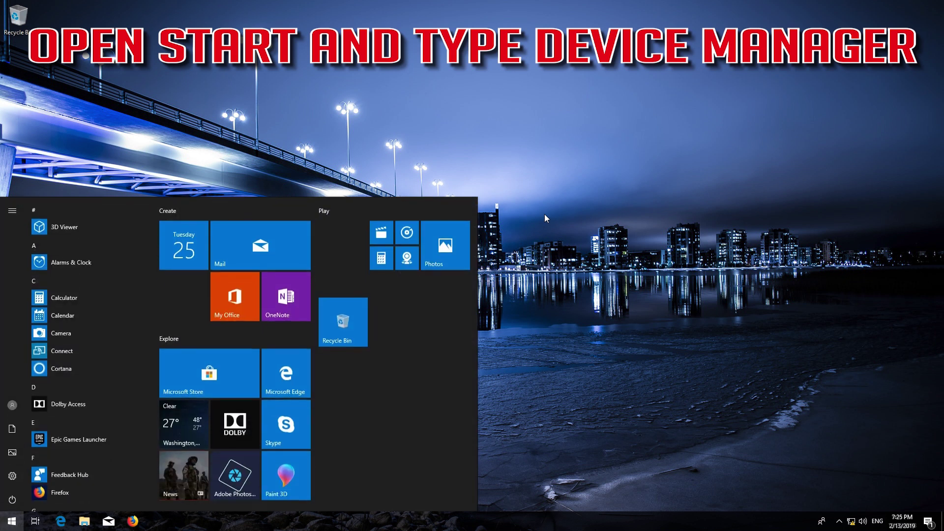
{"action": "type", "text": "device manager"}
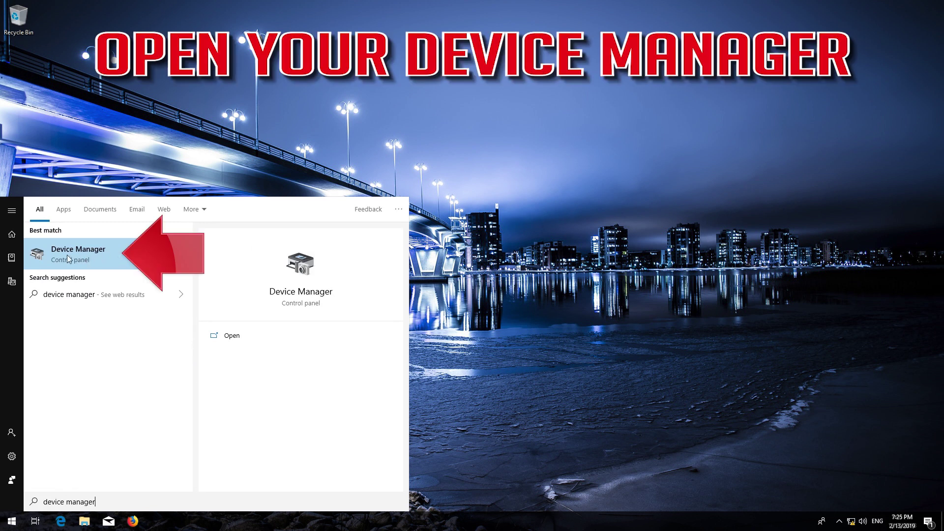
{"action": "left_click", "coordinate": [96, 254]}
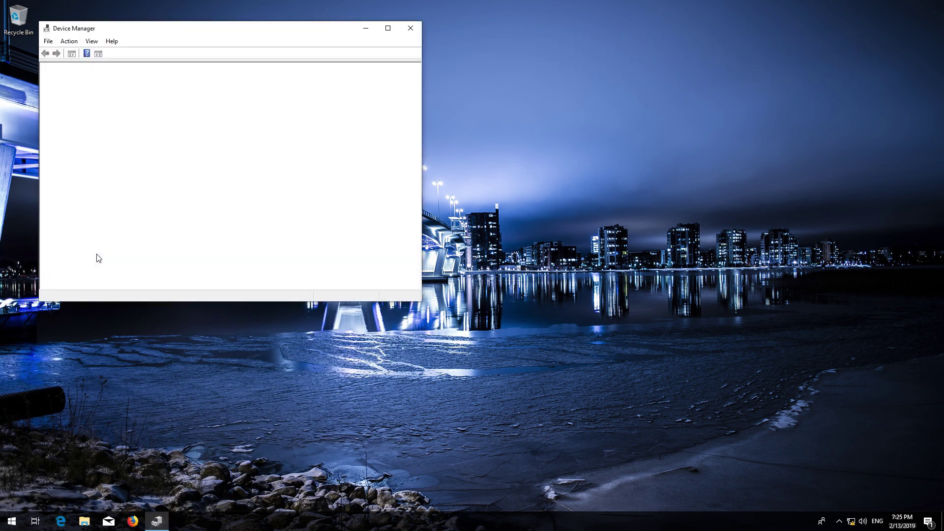
Step: Uninstall the Intel(R) PRO/1000 MT Desktop Adapter under Network adapters and confirm the removal
{"action": "left_click_drag", "start_coordinate": [261, 32], "coordinate": [465, 94]}
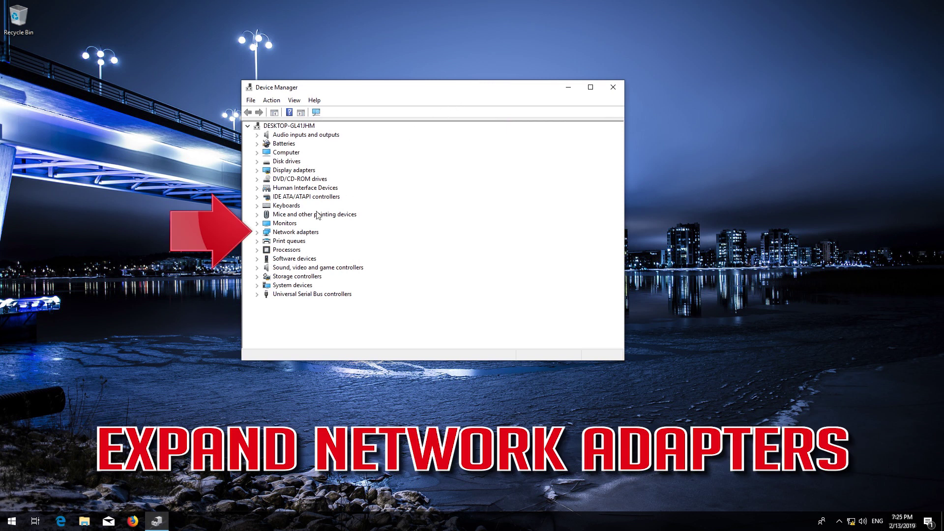
{"action": "left_click", "coordinate": [295, 231]}
{"action": "left_click", "coordinate": [257, 232]}
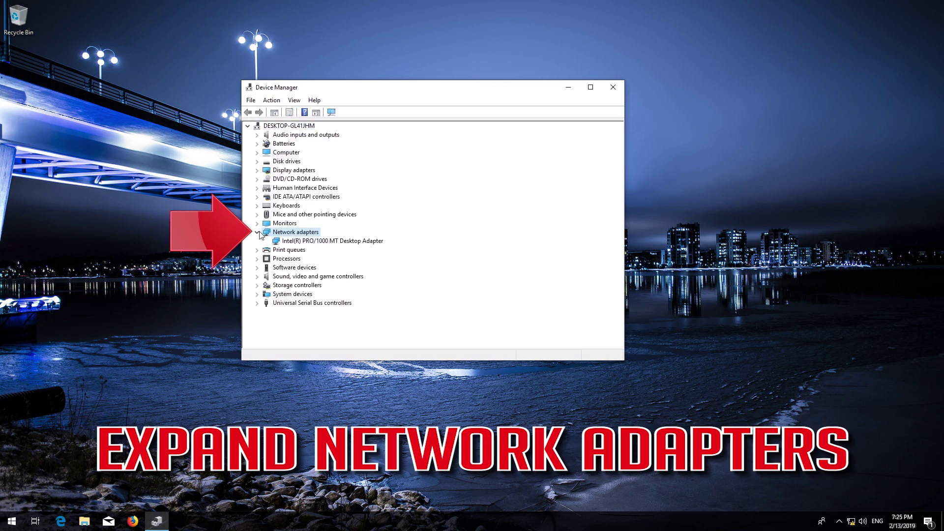
{"action": "left_click", "coordinate": [297, 241]}
{"action": "right_click", "coordinate": [297, 242]}
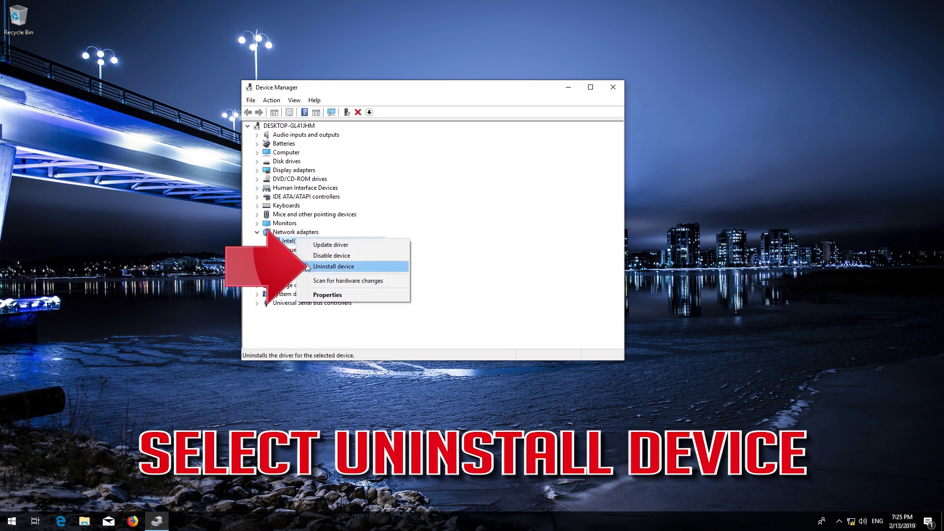
{"action": "left_click", "coordinate": [335, 267]}
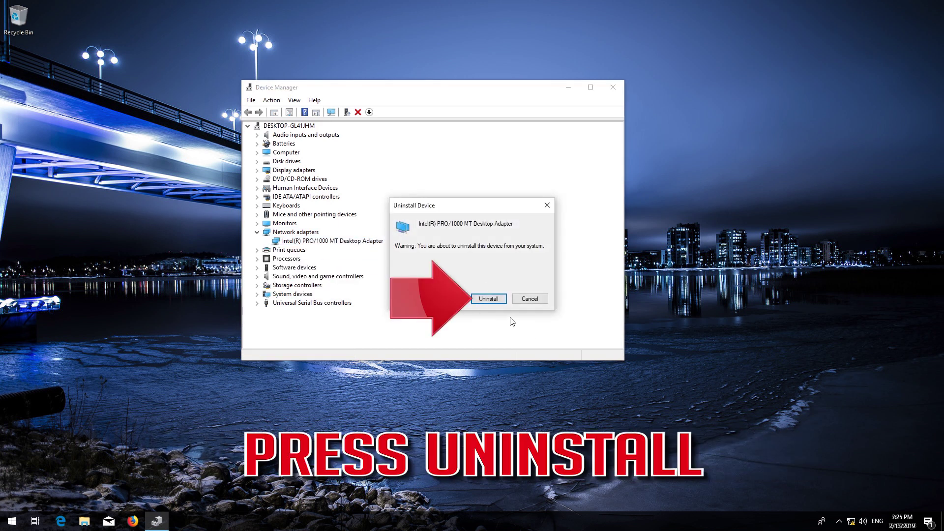
{"action": "left_click", "coordinate": [488, 298]}
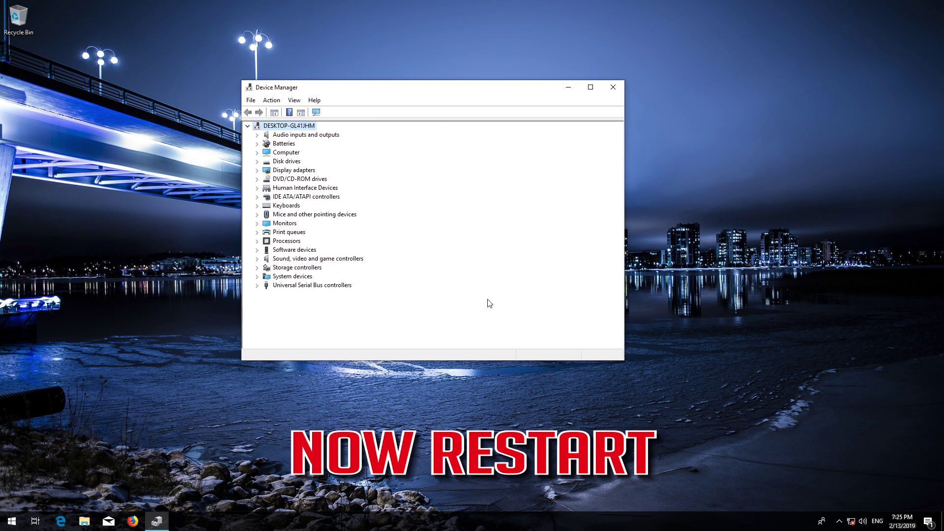
Step: Close Device Manager and choose Restart from the Start menu's power options
{"action": "left_click", "coordinate": [609, 91]}
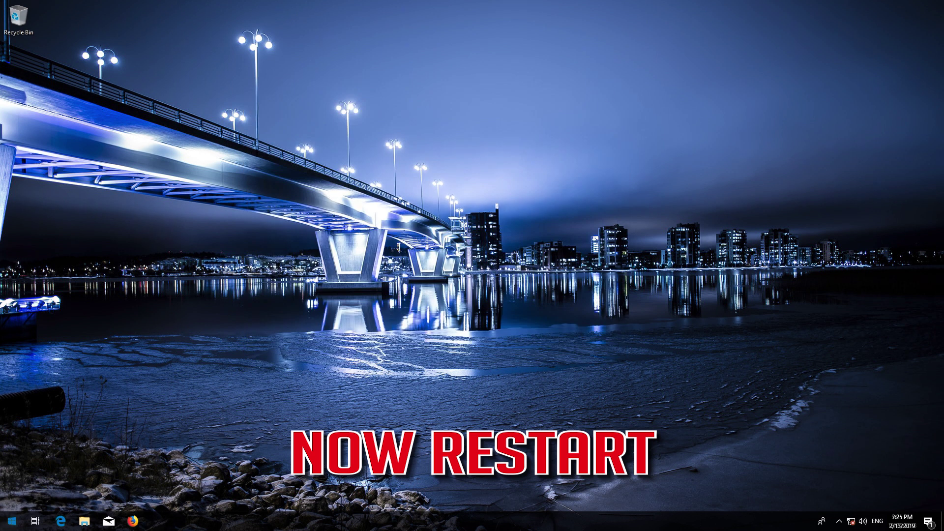
{"action": "left_click", "coordinate": [7, 517]}
{"action": "left_click", "coordinate": [12, 499]}
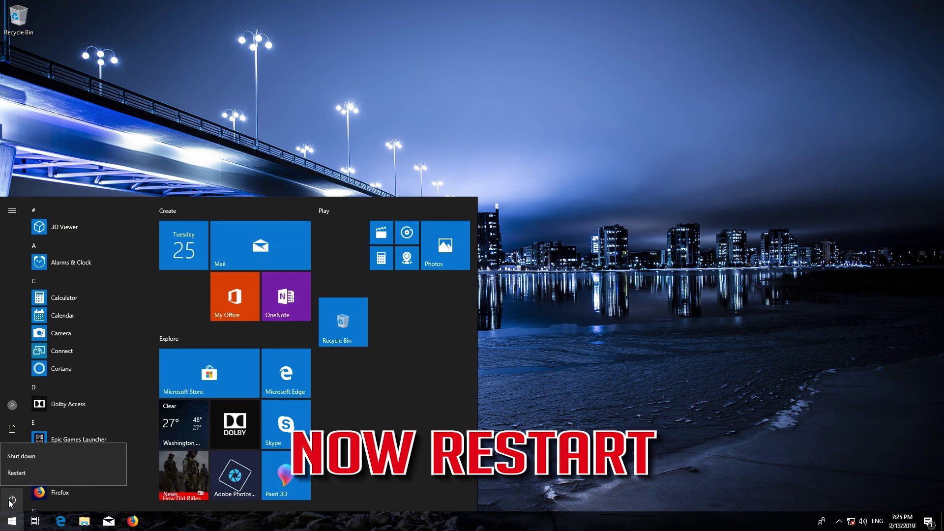
{"action": "left_click", "coordinate": [24, 475]}
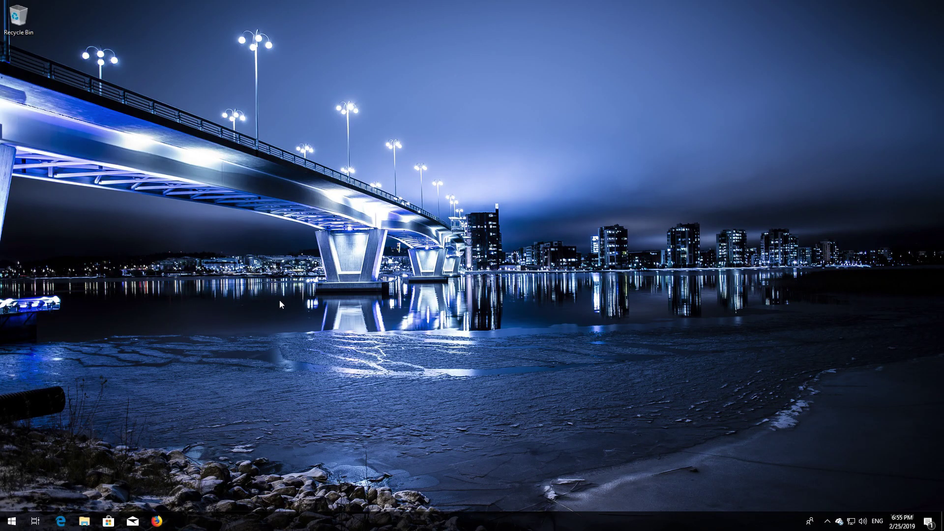
Step: Search Start for 'recovery options' and open the Recovery settings page
{"action": "key", "text": "super"}
{"action": "type", "text": "re"}
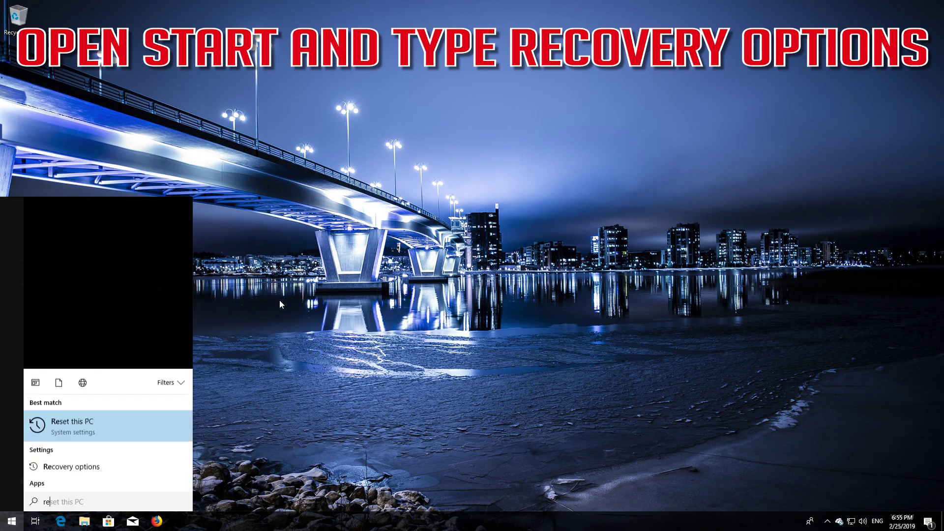
{"action": "type", "text": "covery "}
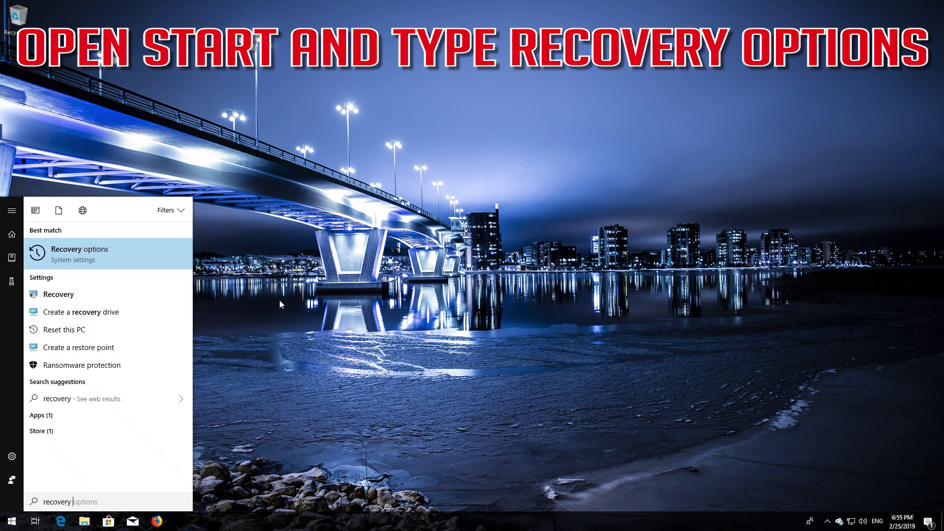
{"action": "type", "text": "options"}
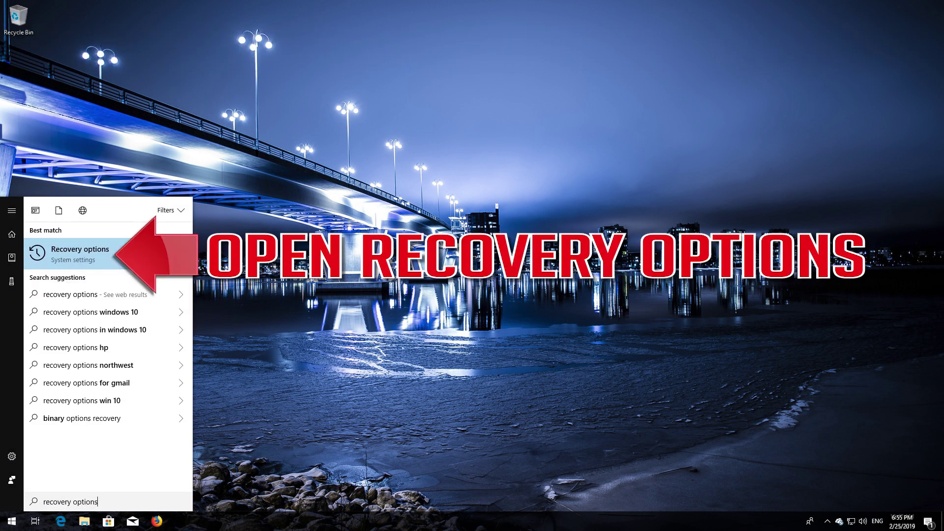
{"action": "left_click", "coordinate": [93, 255]}
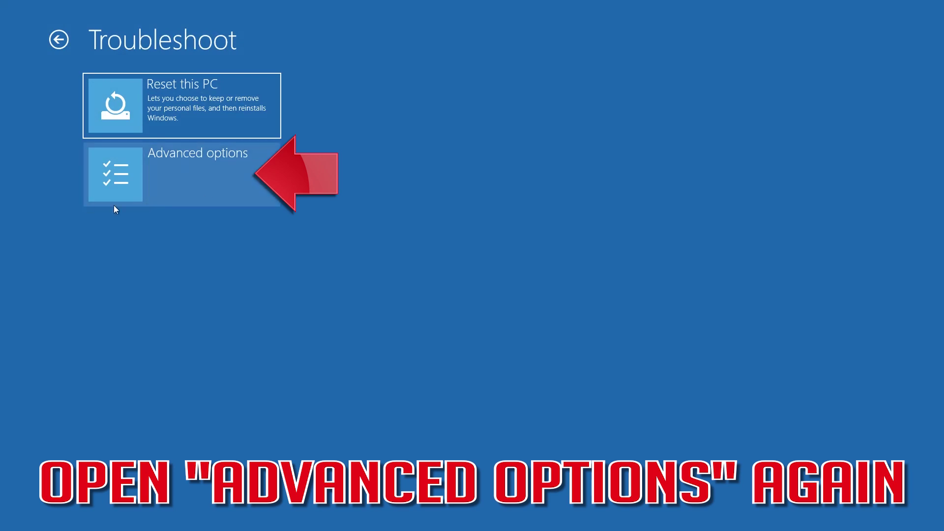
Step: Start System Restore from Advanced options, selecting the user account and the US keyboard layout
{"action": "left_click", "coordinate": [203, 175]}
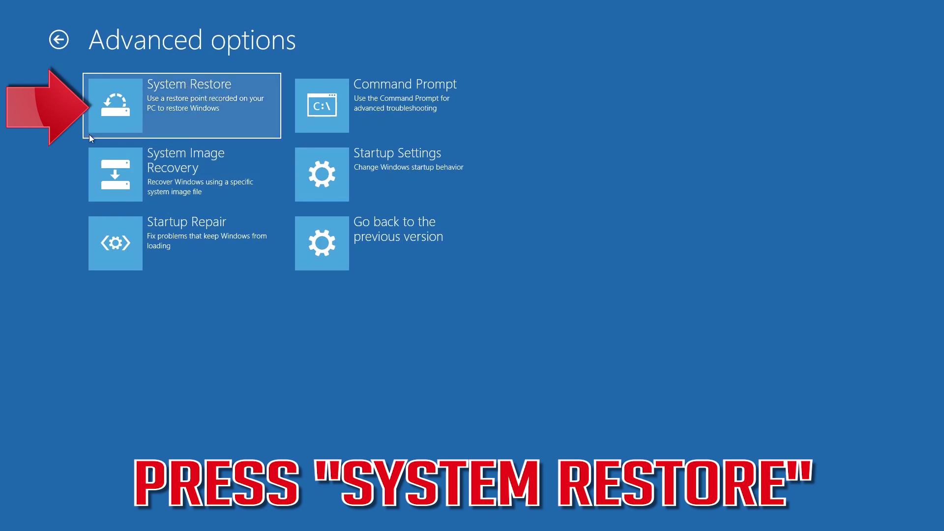
{"action": "left_click", "coordinate": [228, 98]}
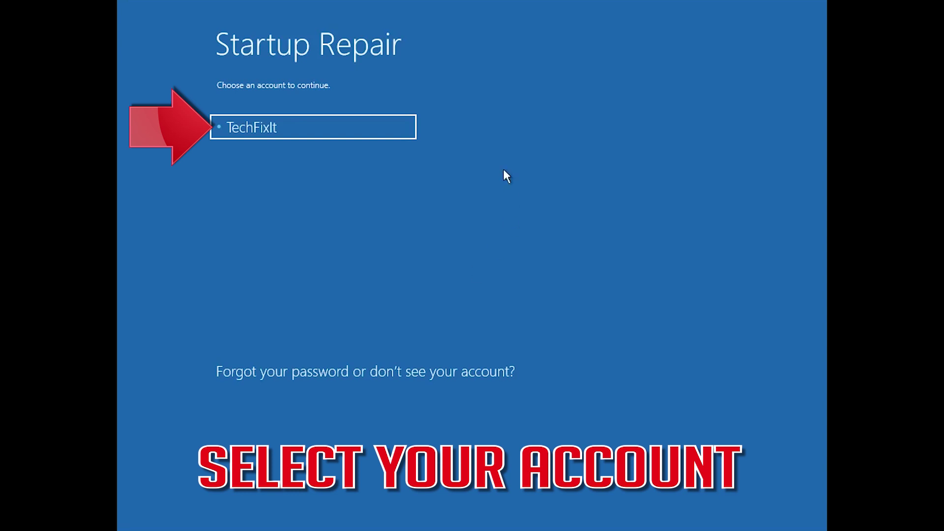
{"action": "left_click", "coordinate": [316, 128]}
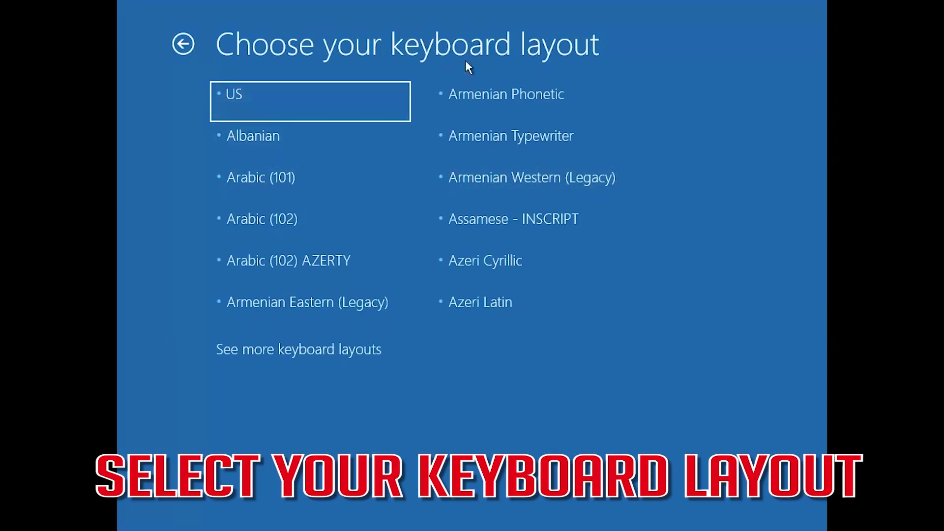
{"action": "left_click", "coordinate": [265, 111]}
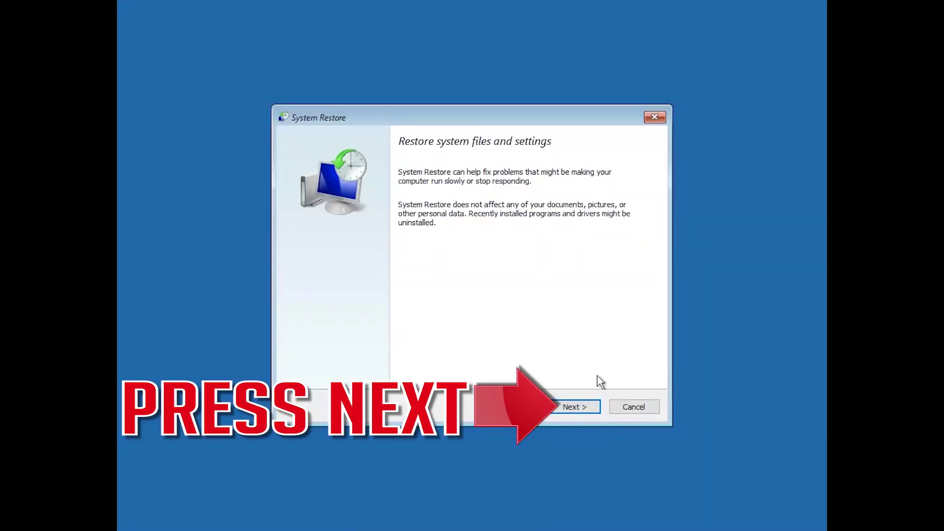
Step: Select the 1/6/2018 11:06:47 PM restore point, then finish and confirm the restore warning
{"action": "left_click", "coordinate": [573, 411]}
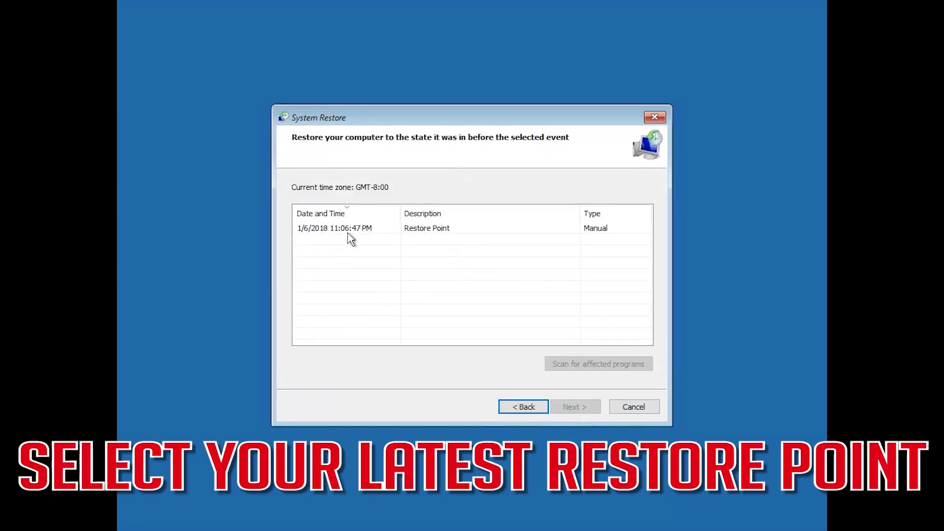
{"action": "left_click", "coordinate": [390, 235]}
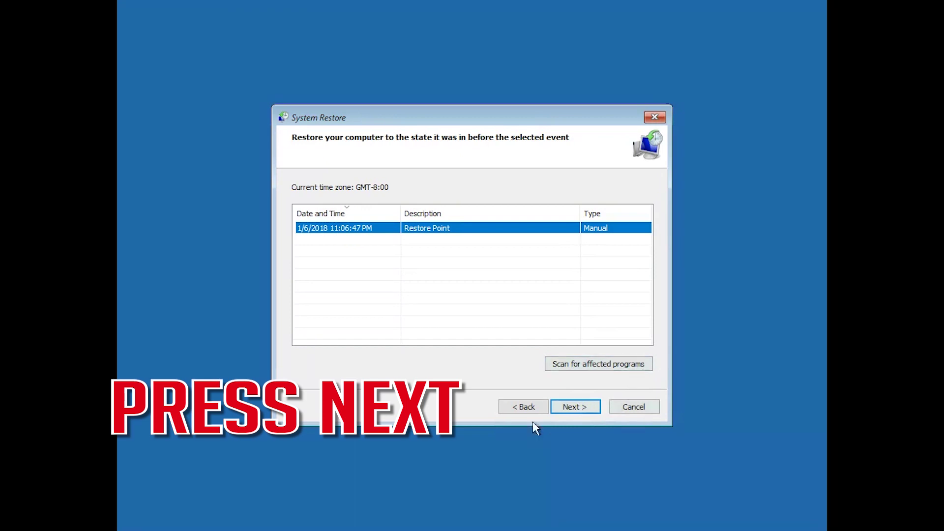
{"action": "left_click", "coordinate": [562, 413]}
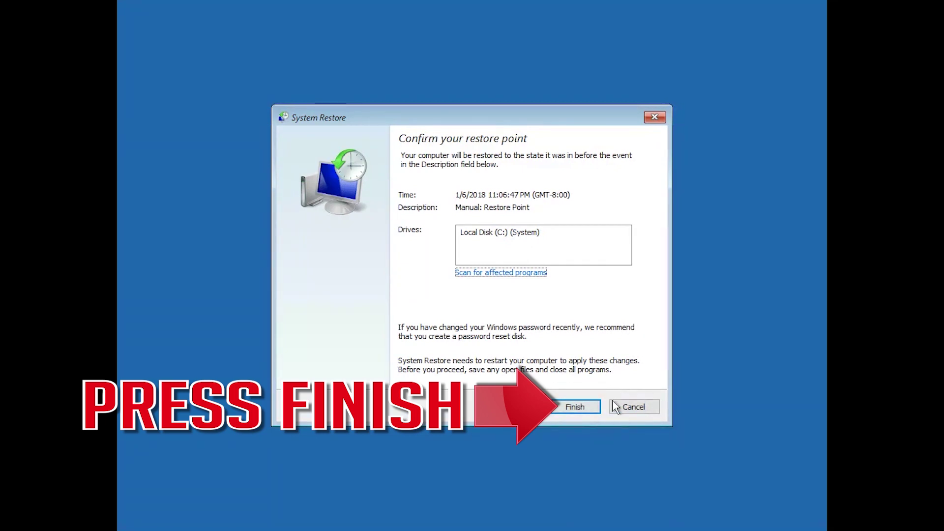
{"action": "left_click", "coordinate": [576, 408]}
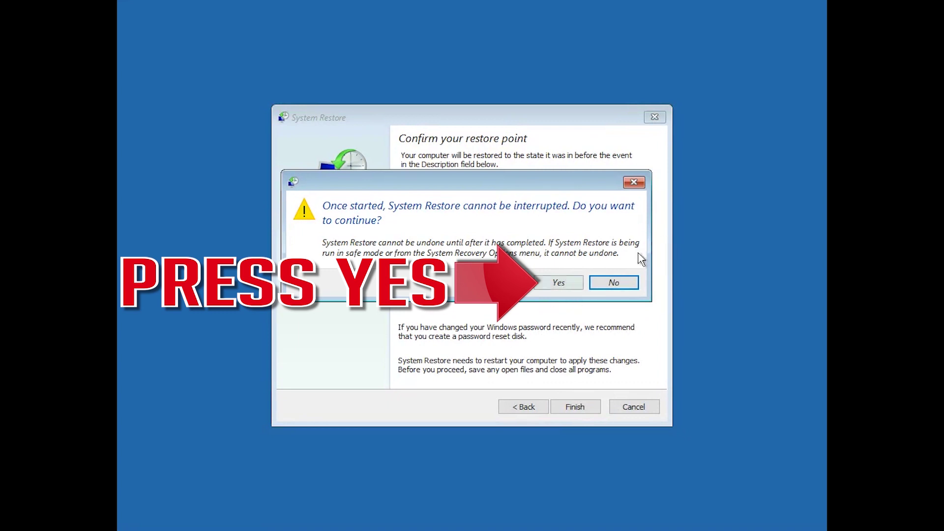
{"action": "left_click", "coordinate": [563, 286]}
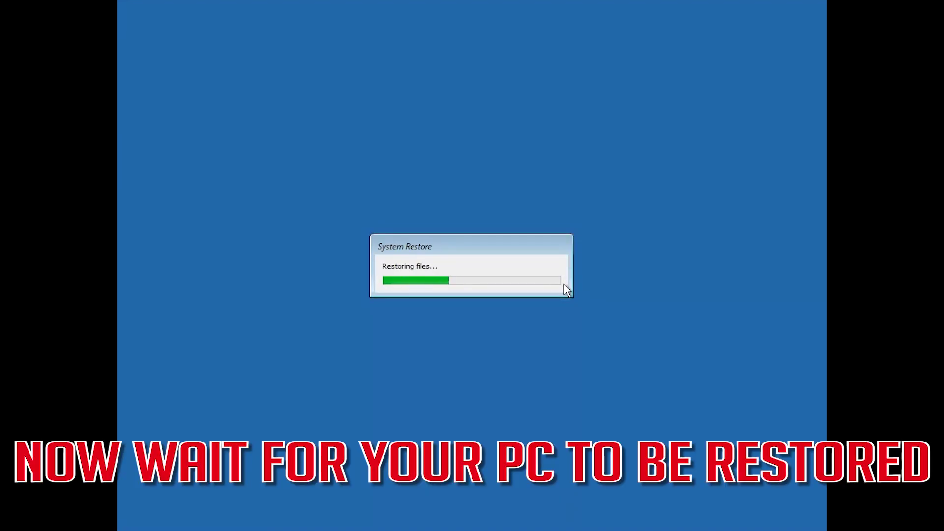